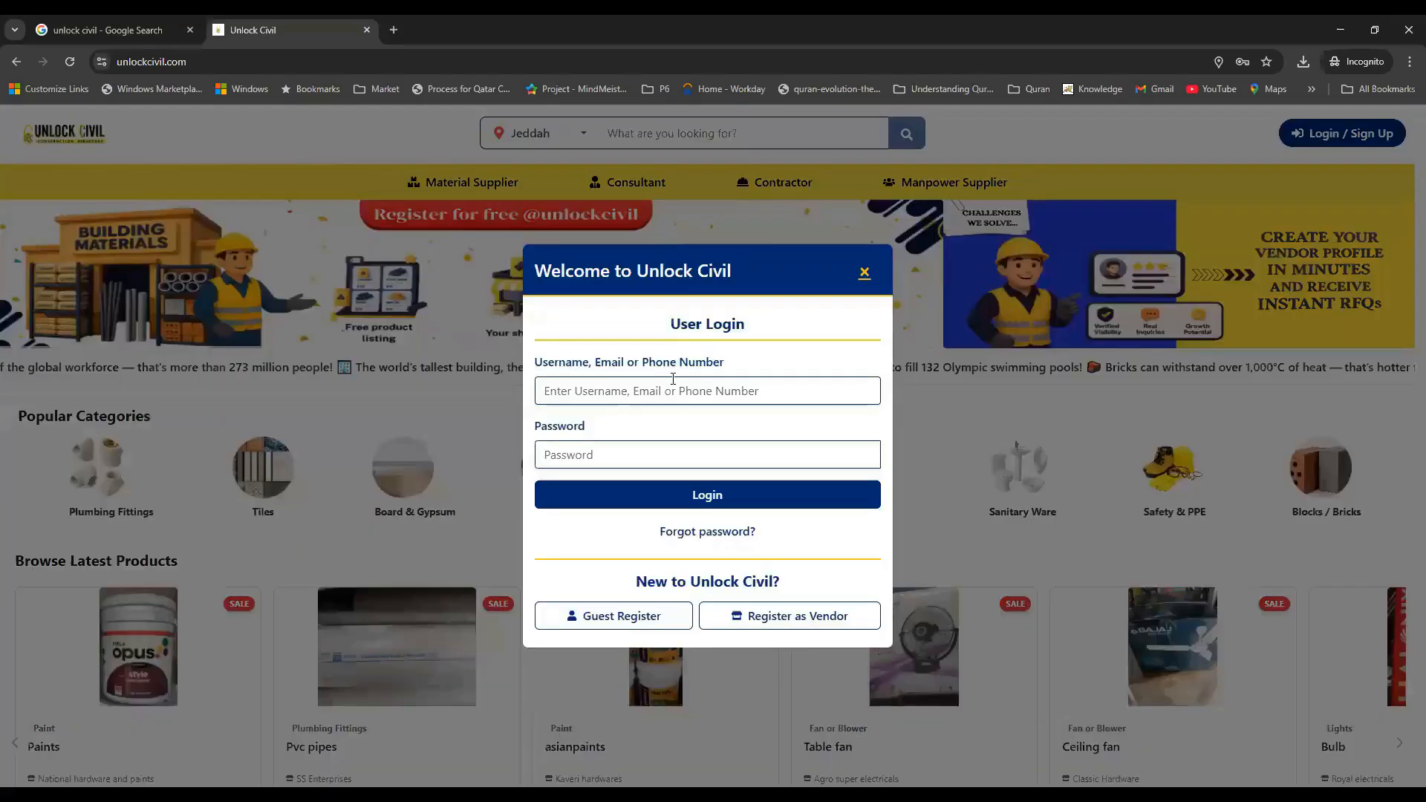
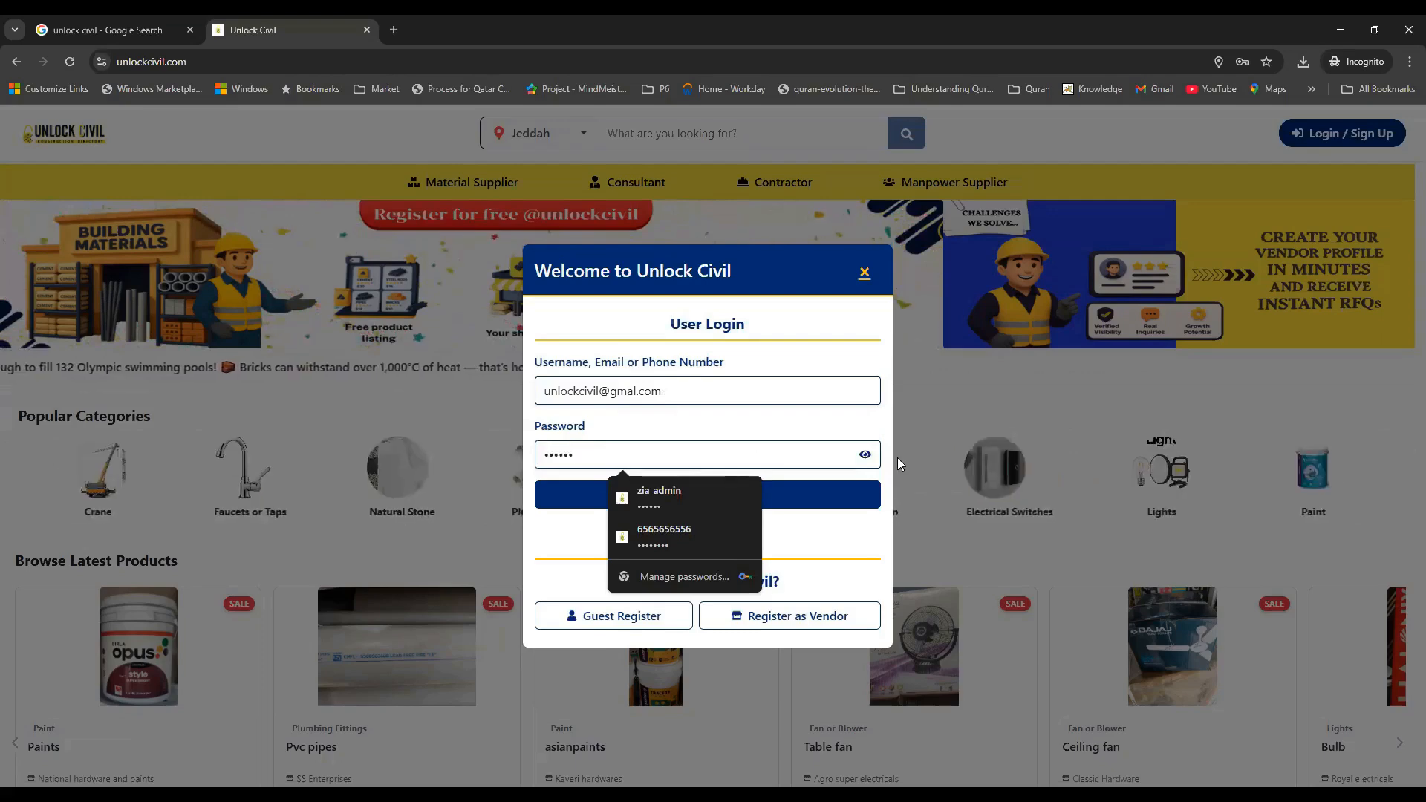
Log in to the Unlock Civil vendor account with the username and password
{"action": "left_click", "coordinate": [799, 424]}
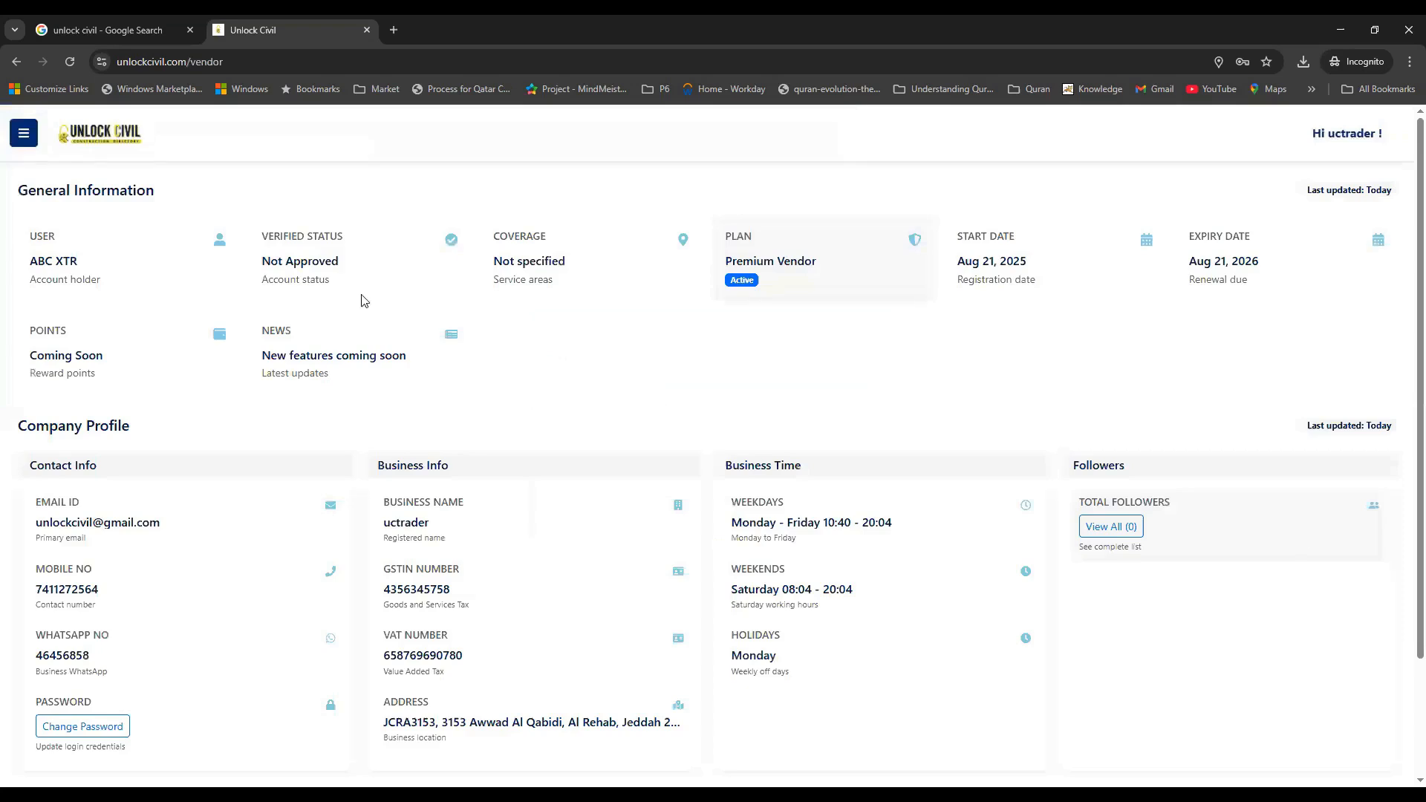
Open the Create New Product form from the Manage Products menu
{"action": "left_click", "coordinate": [28, 142]}
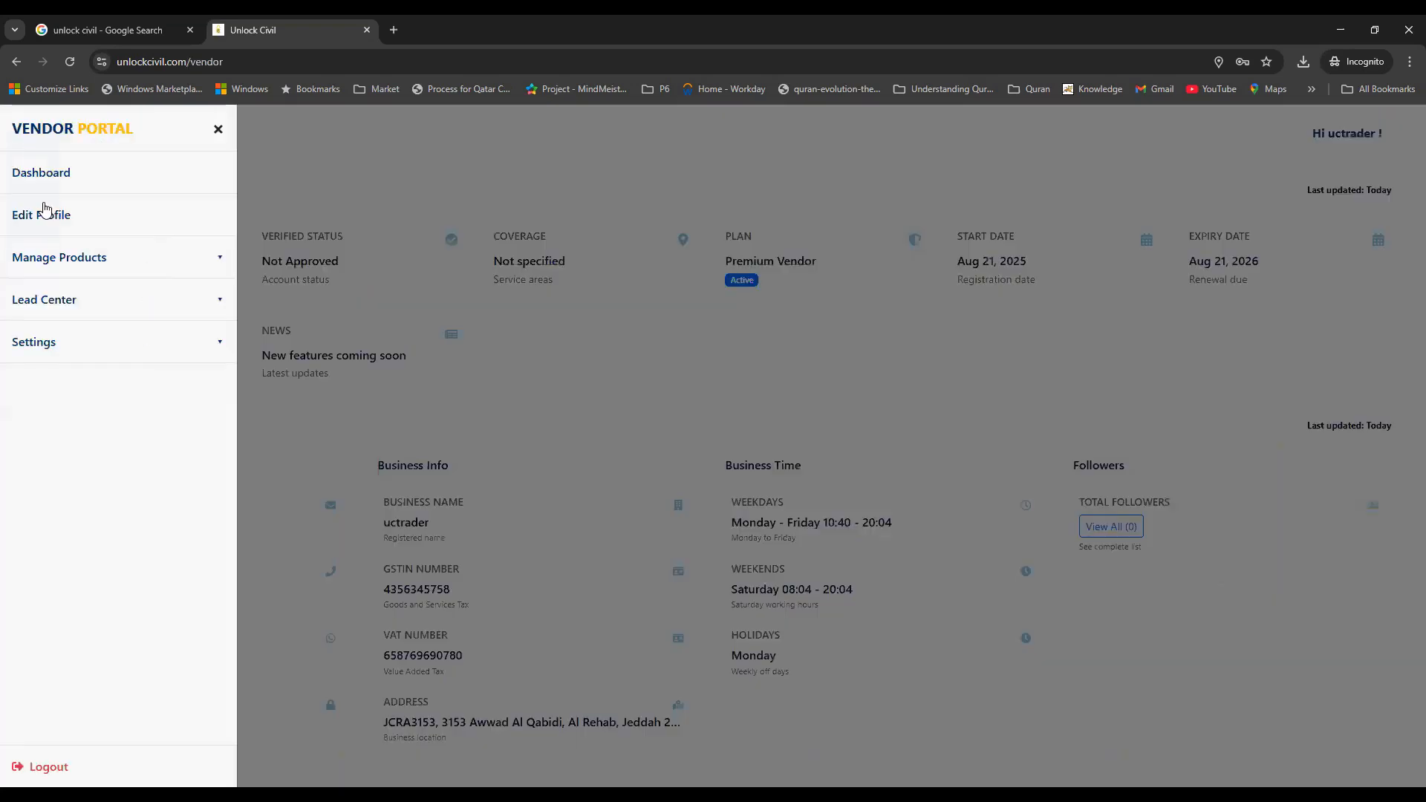
{"action": "left_click", "coordinate": [74, 259]}
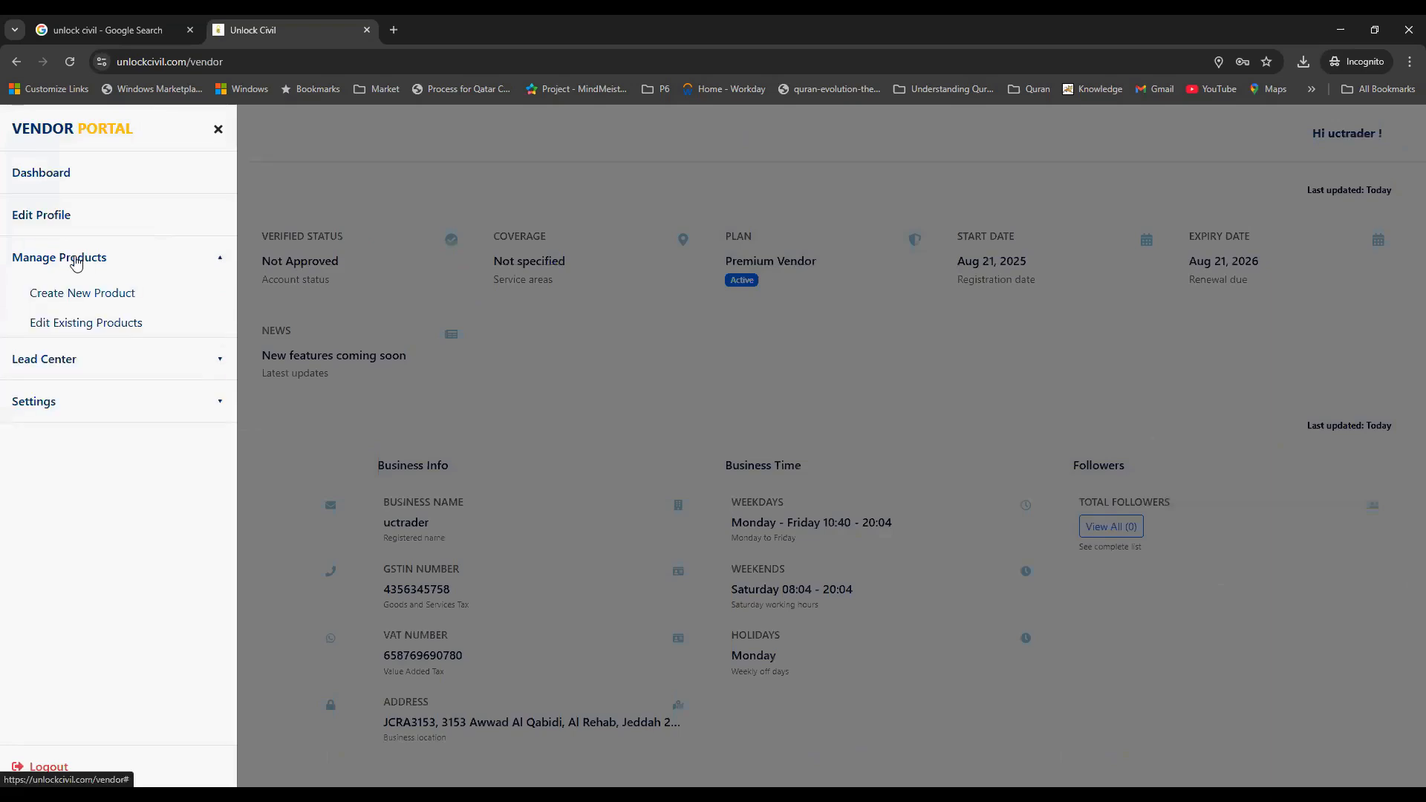
{"action": "left_click", "coordinate": [65, 294]}
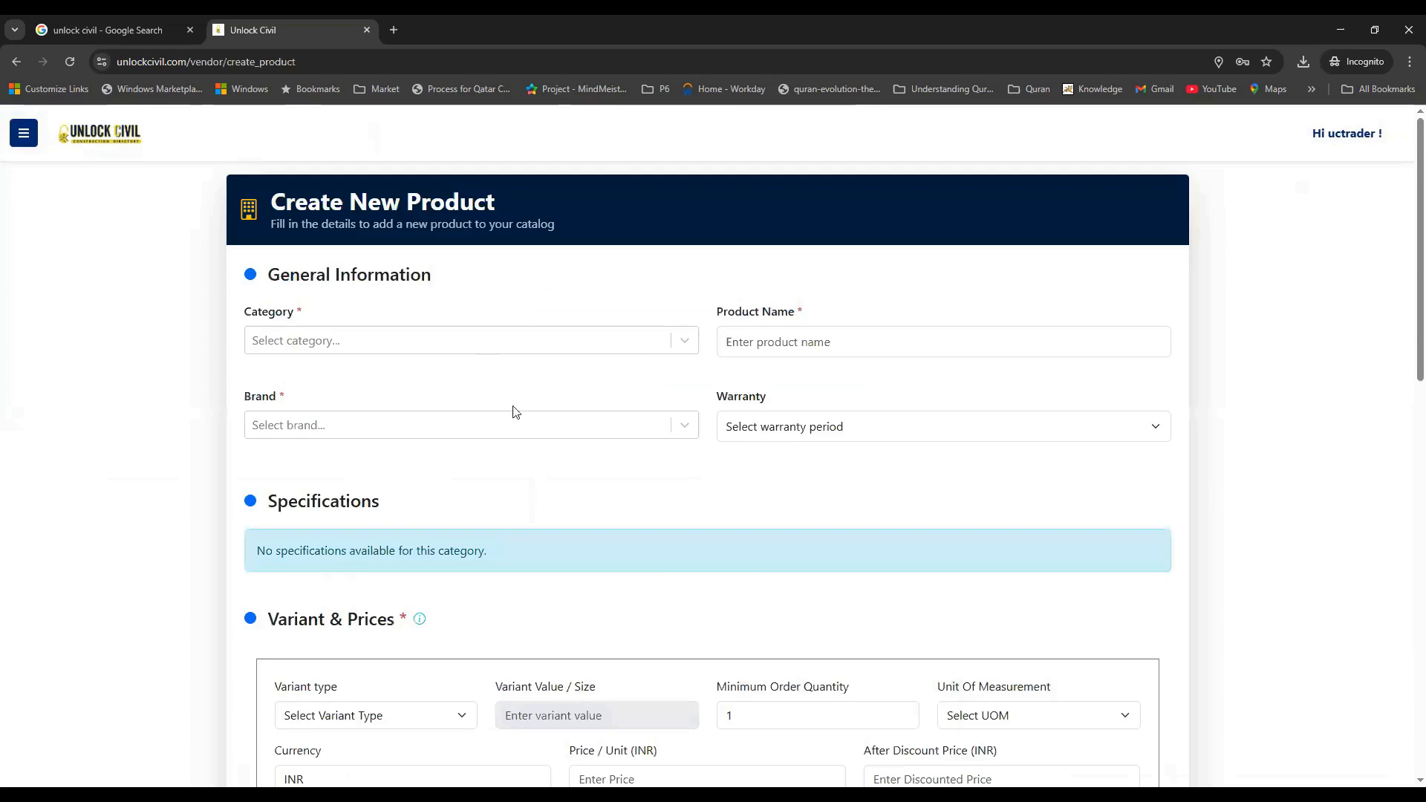
Set the category to Paint and name the product 'Asian Paint Royal Emulsion 1 Ltr'
{"action": "left_click", "coordinate": [582, 343]}
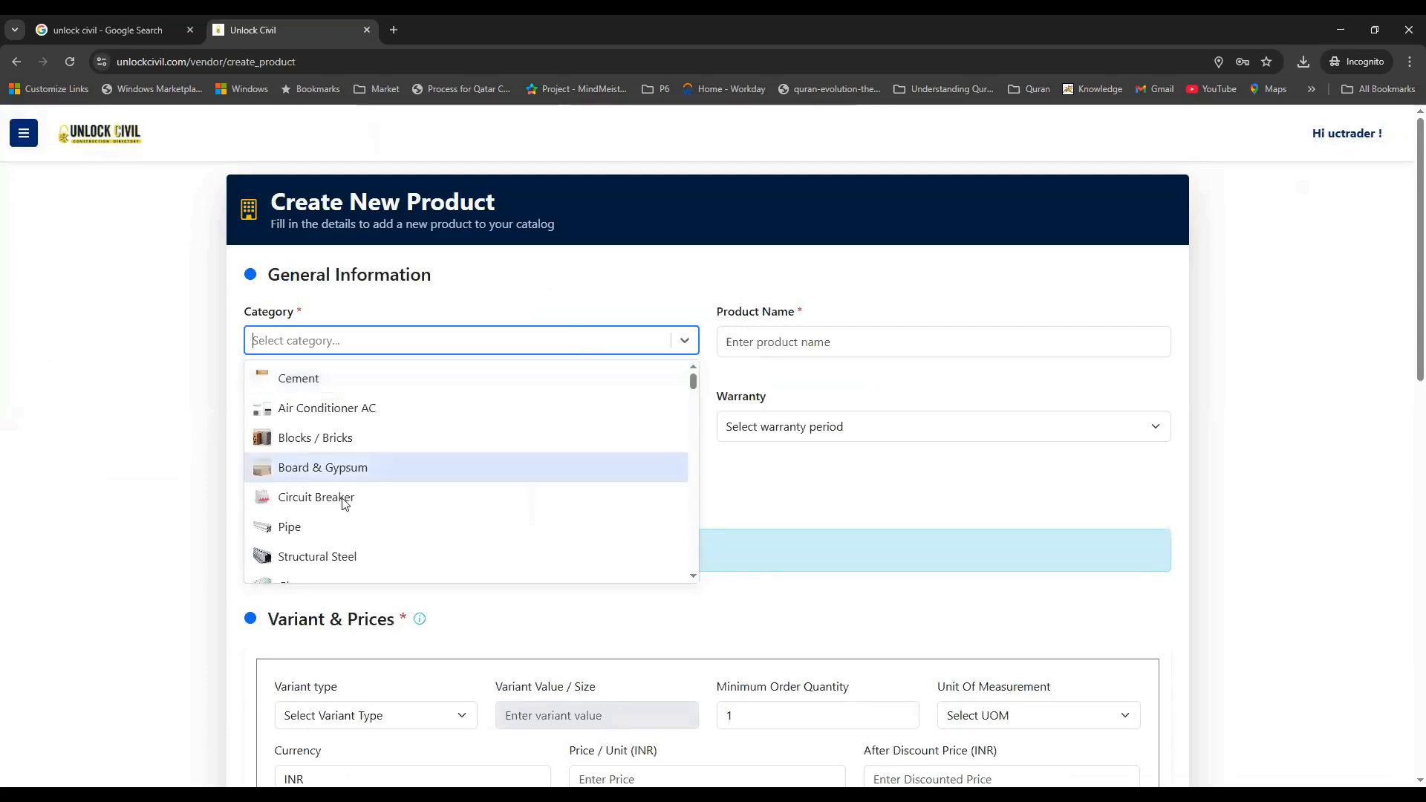
{"action": "scroll", "coordinate": [349, 497], "scroll_direction": "down", "scroll_amount": 6}
{"action": "scroll", "coordinate": [351, 494], "scroll_direction": "up", "scroll_amount": 6}
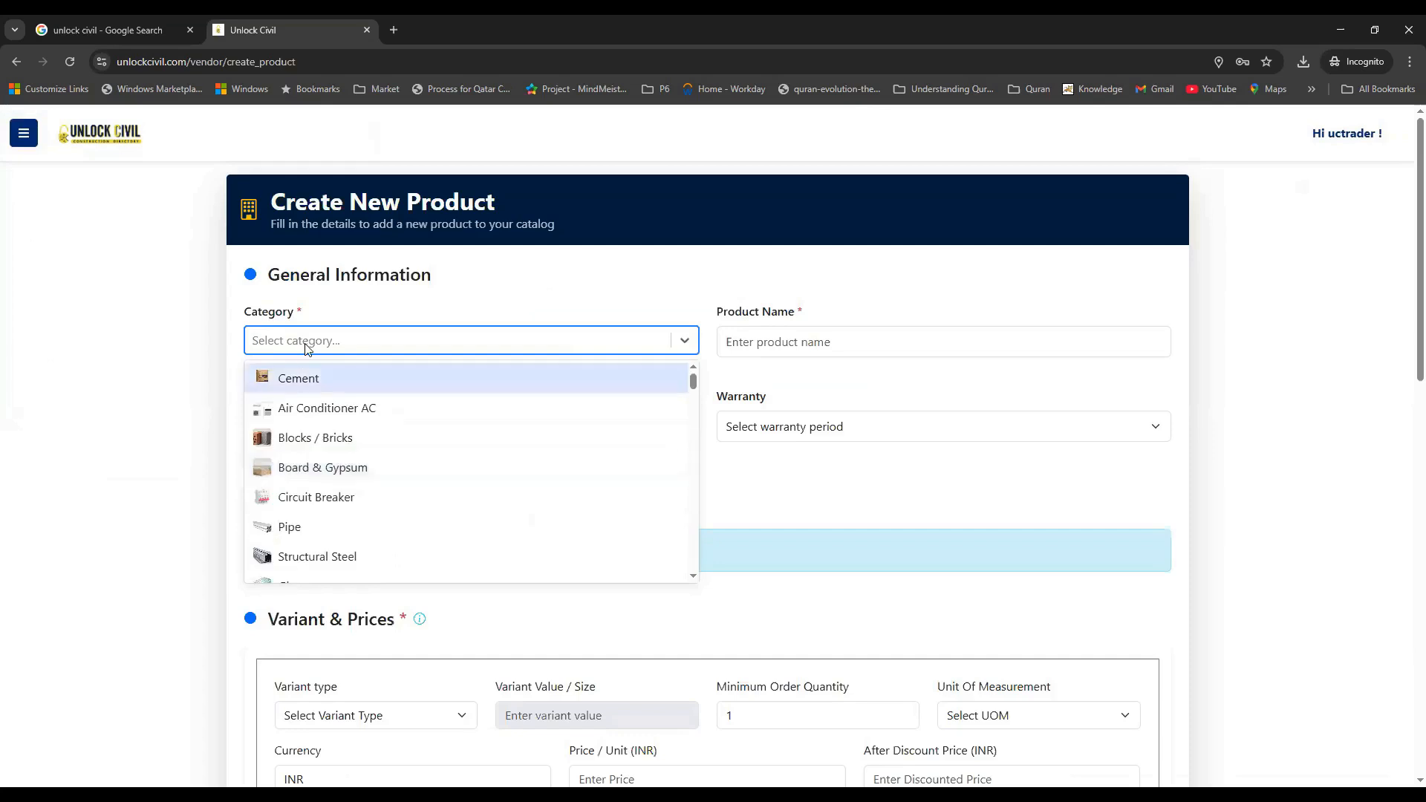
{"action": "left_click", "coordinate": [311, 341]}
{"action": "left_click", "coordinate": [311, 340]}
{"action": "type", "text": "pai"}
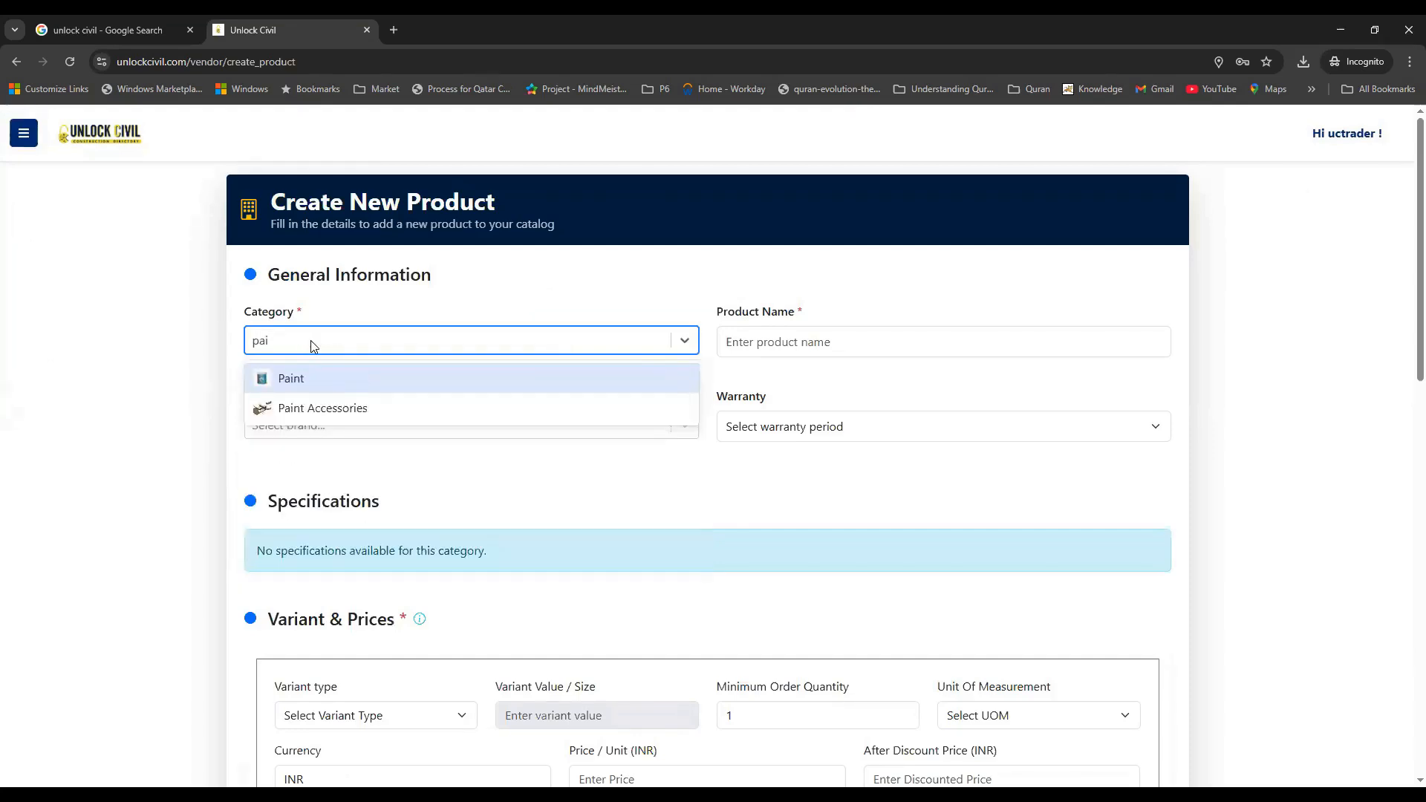
{"action": "left_click", "coordinate": [301, 379]}
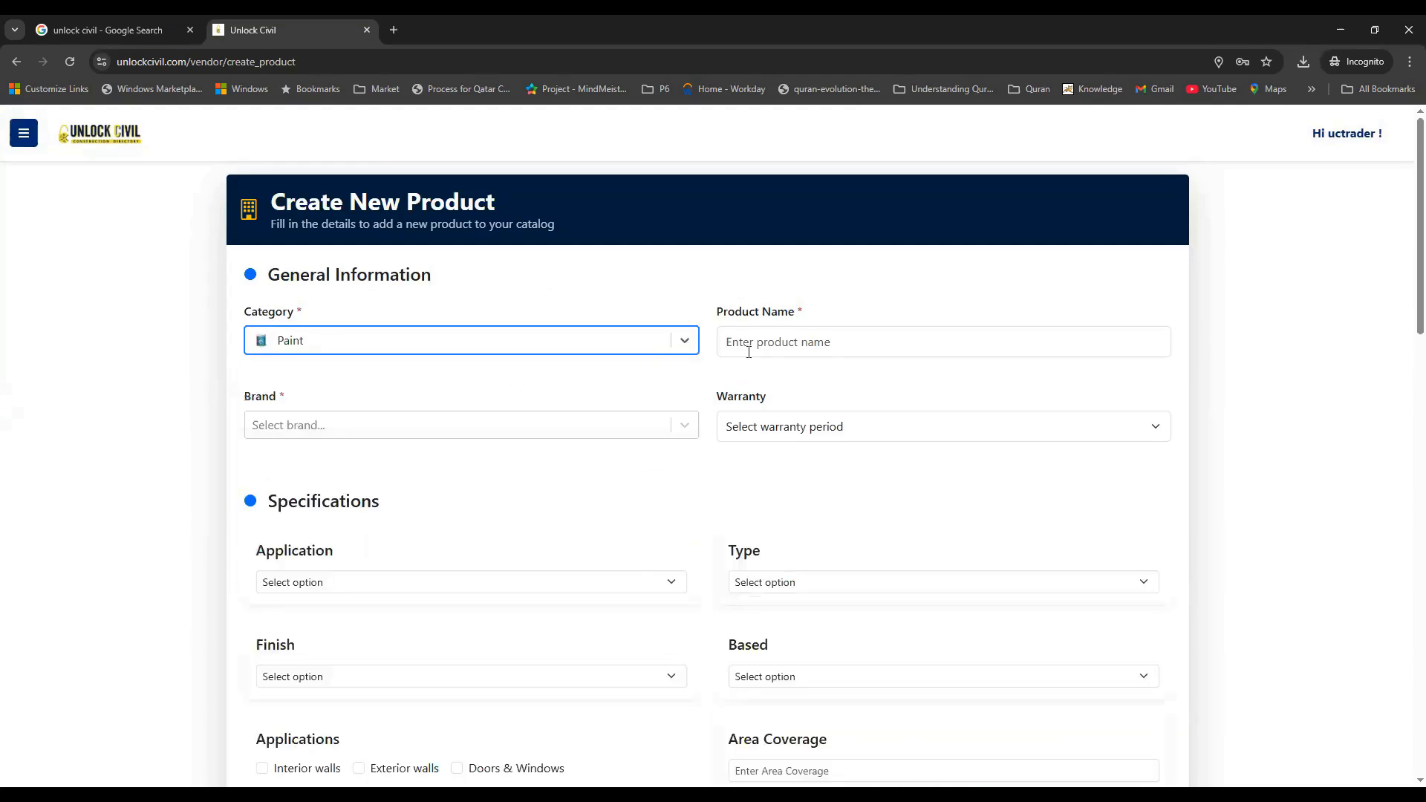
{"action": "left_click", "coordinate": [770, 343]}
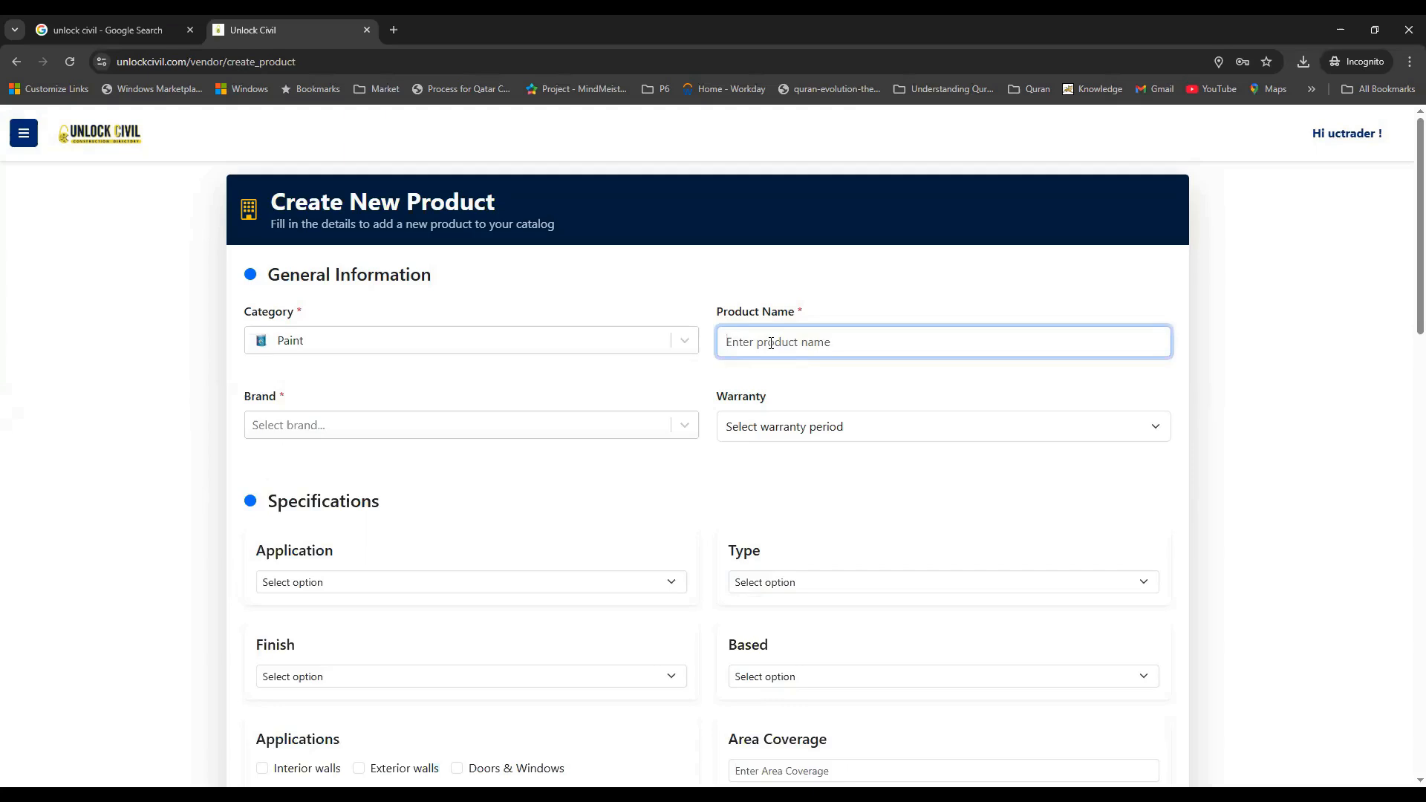
{"action": "type", "text": "Asian Paint Royal Emulsion"}
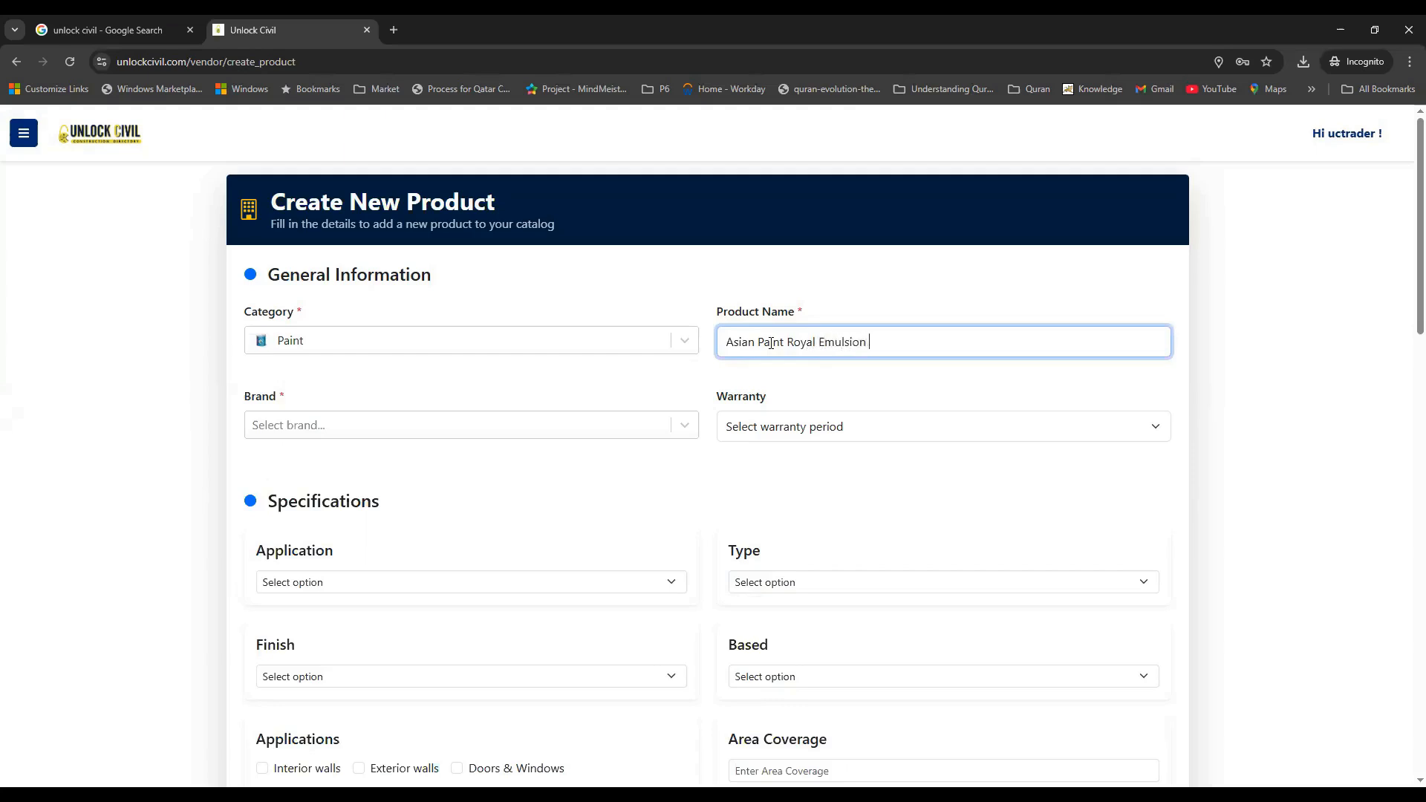
{"action": "type", "text": " 1 Ltr"}
Choose Asian Paints as the brand and a 30 days warranty
{"action": "left_click", "coordinate": [576, 431]}
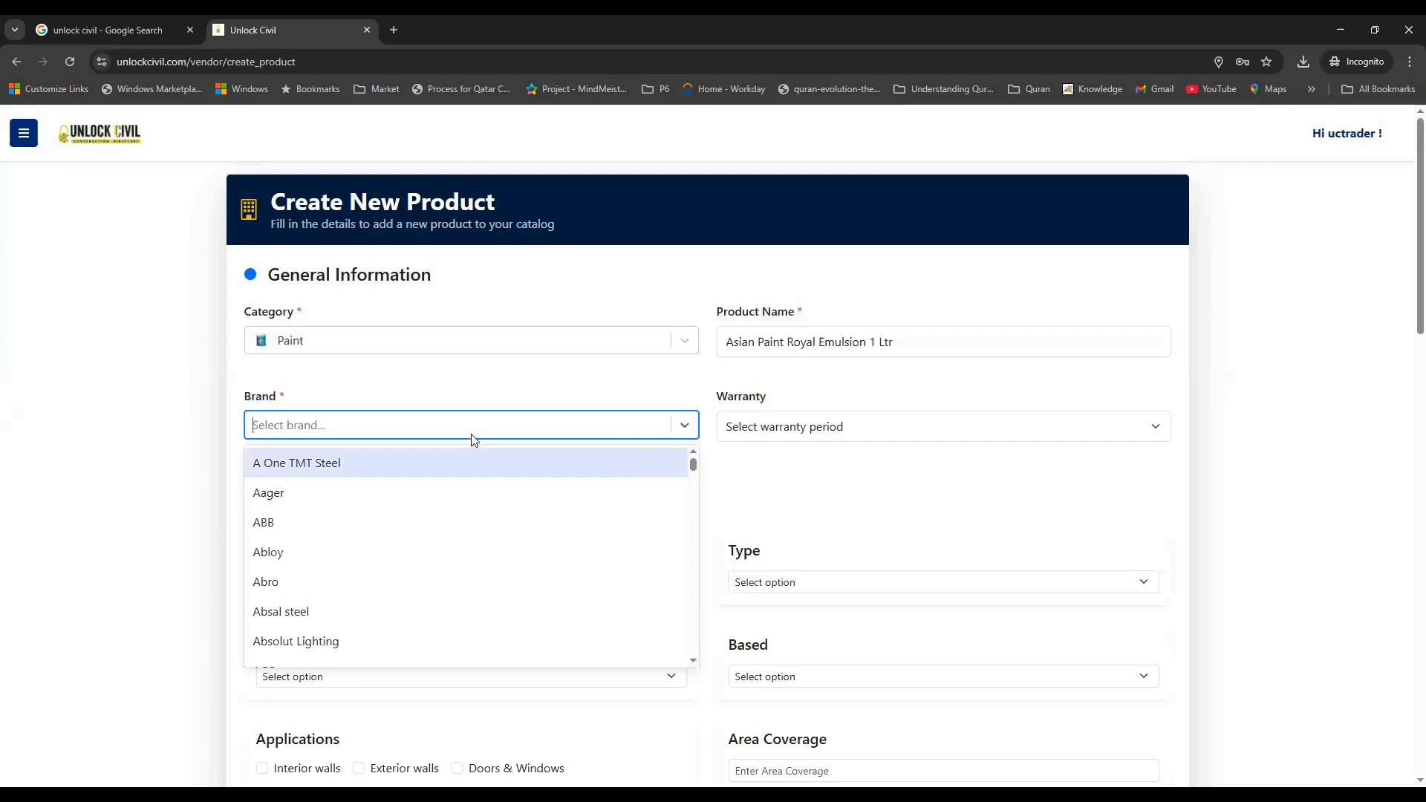
{"action": "type", "text": "asian"}
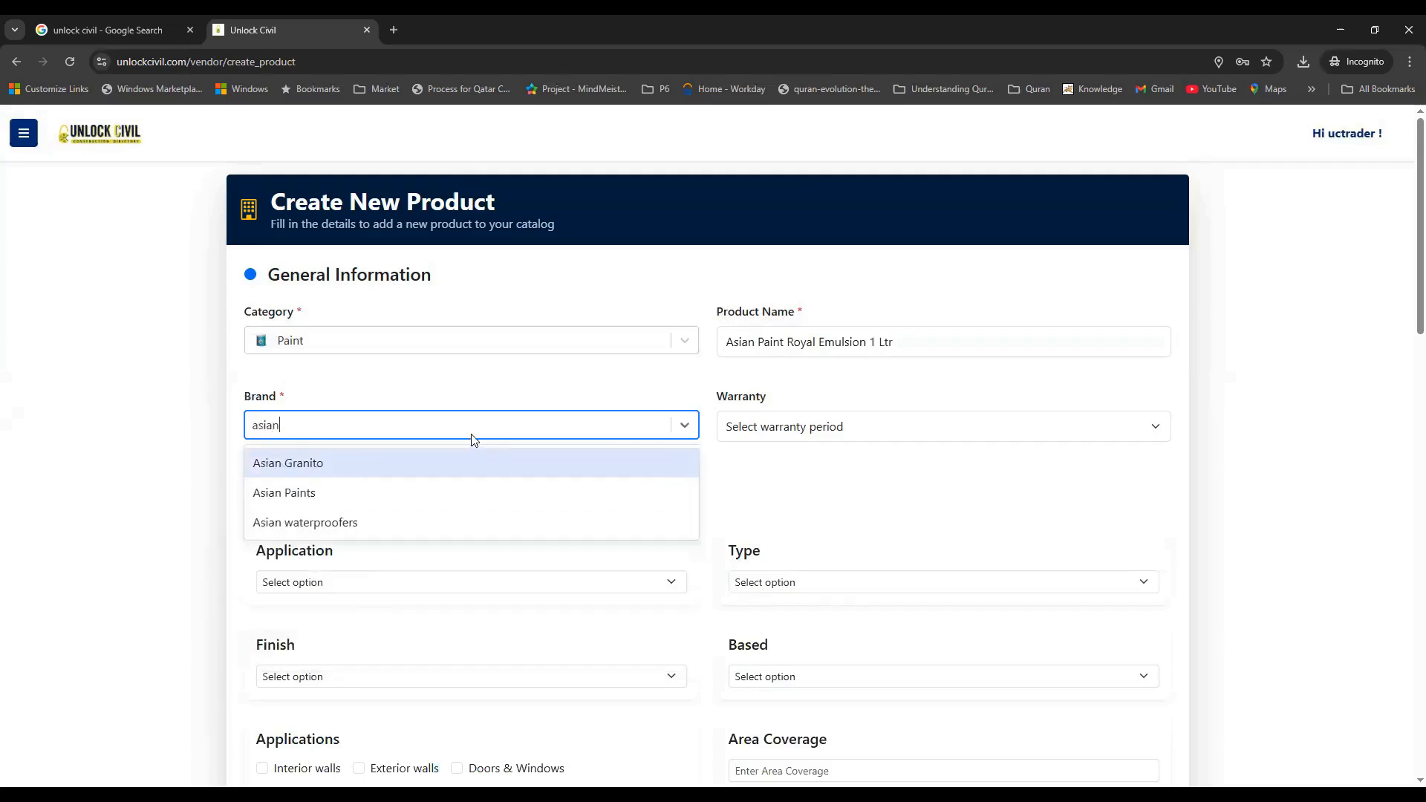
{"action": "left_click", "coordinate": [315, 493]}
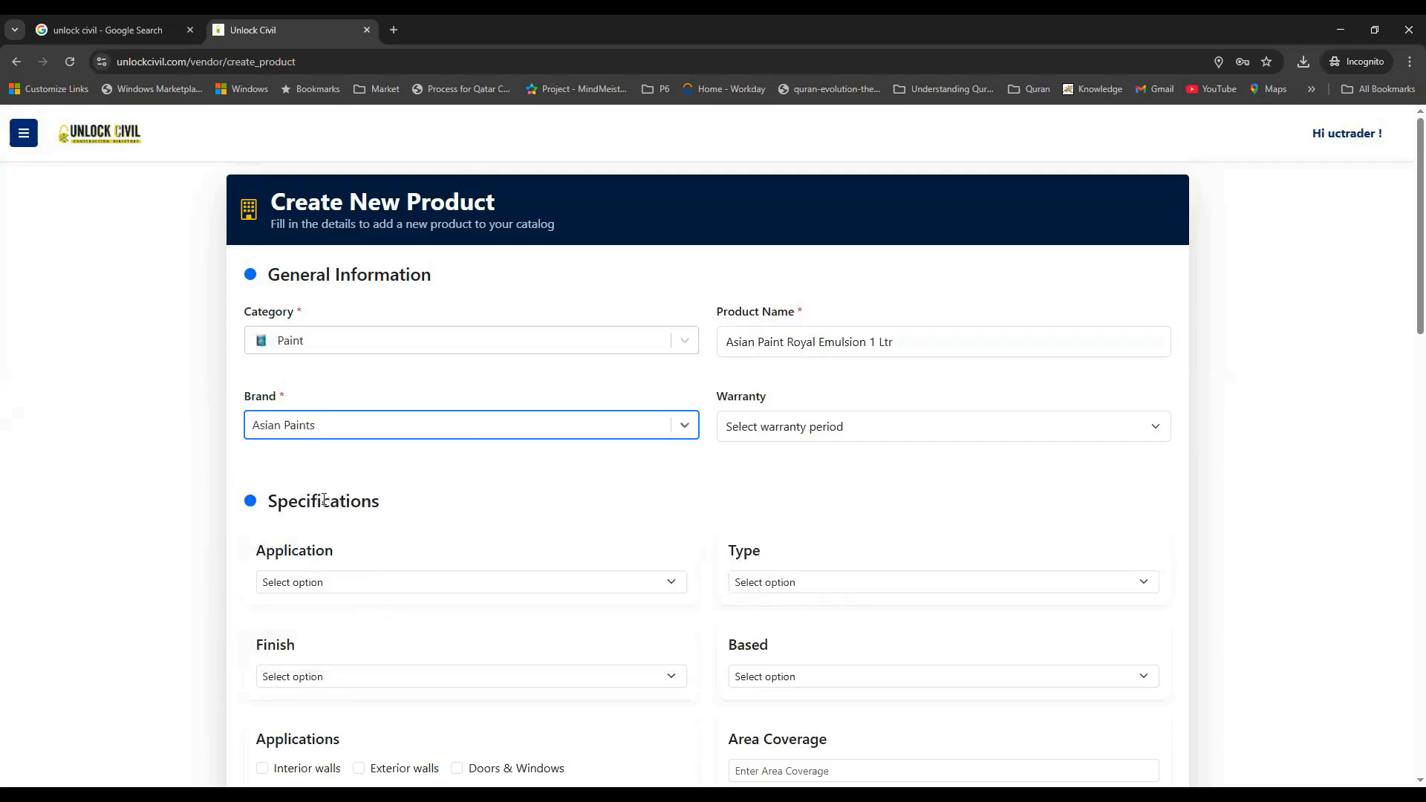
{"action": "left_click", "coordinate": [823, 432]}
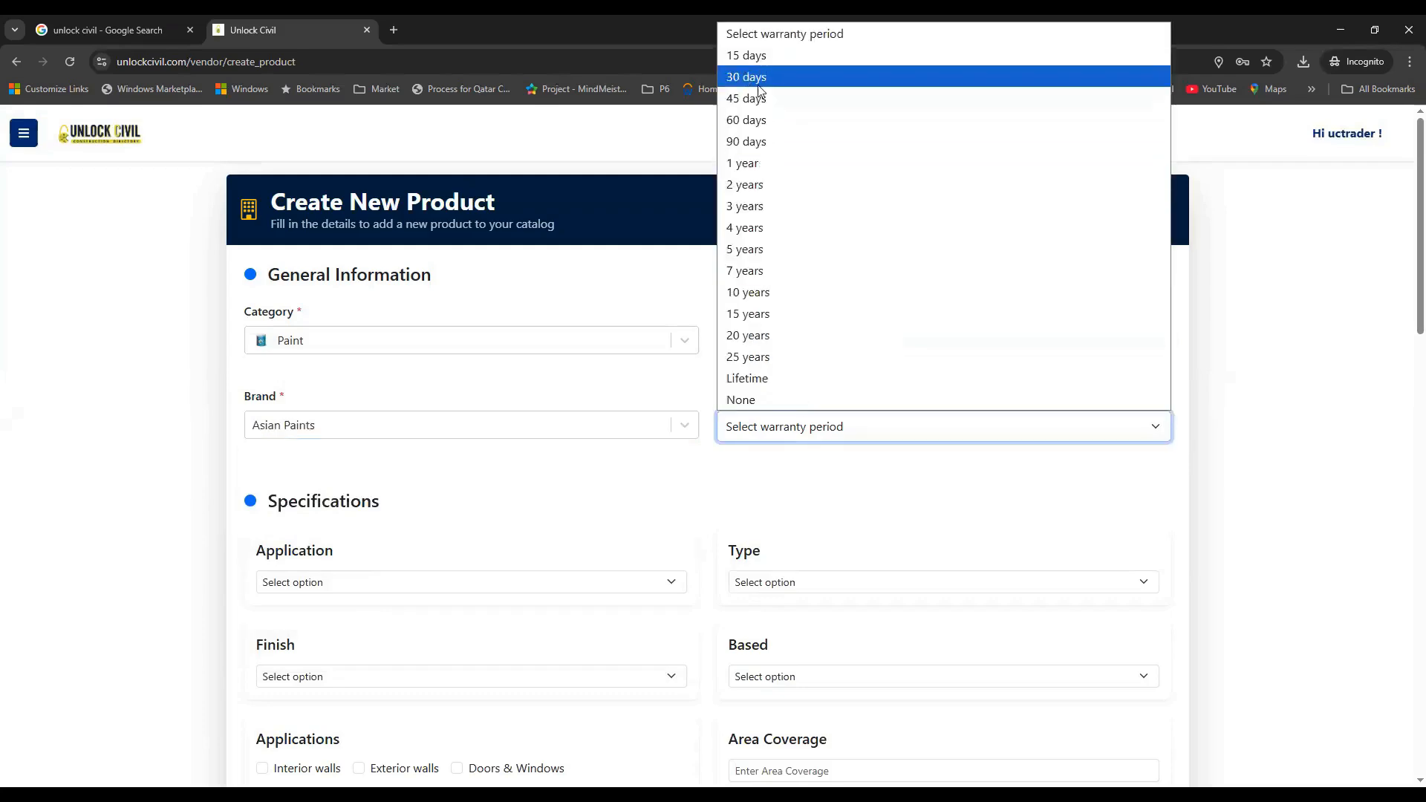
{"action": "left_click", "coordinate": [758, 83]}
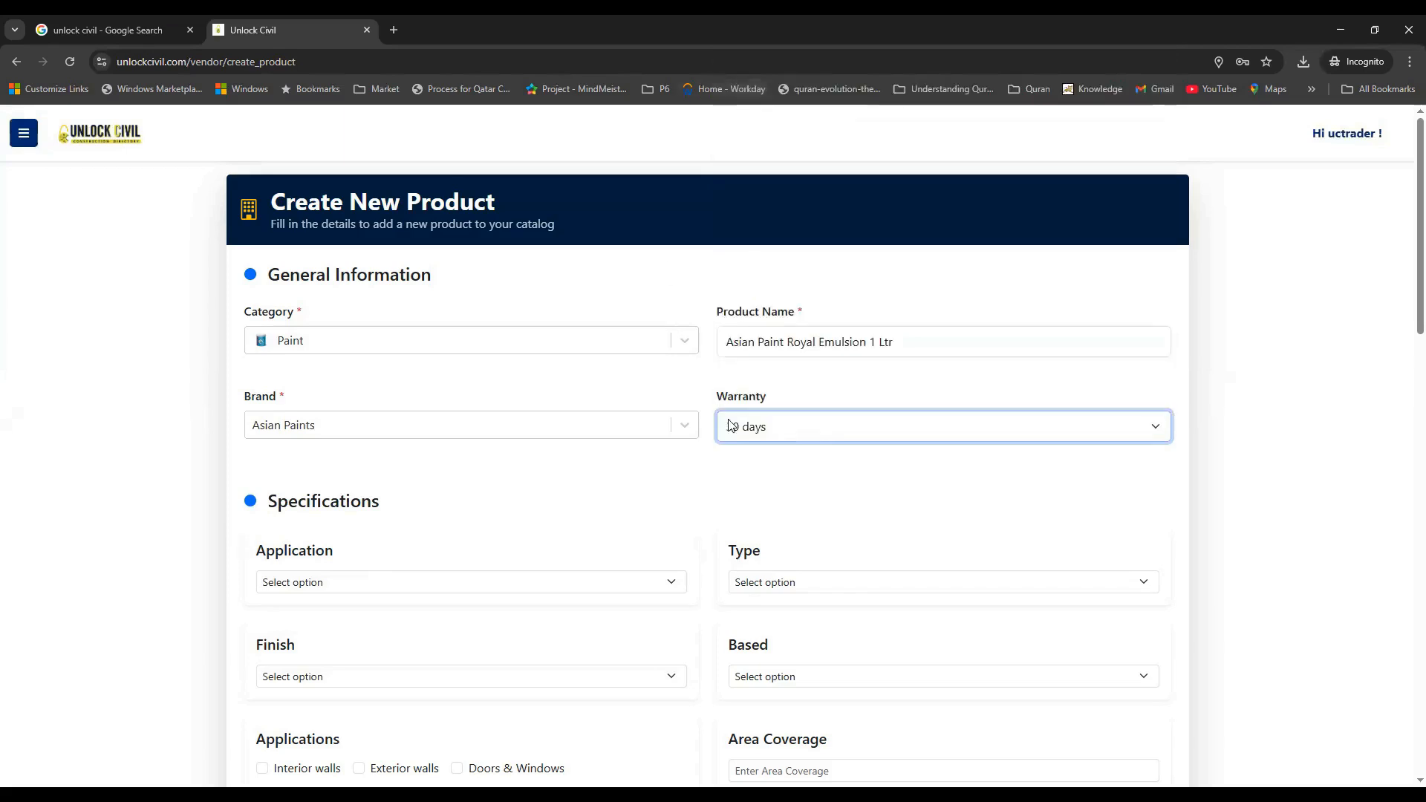
{"action": "left_click_drag", "start_coordinate": [414, 515], "coordinate": [251, 507]}
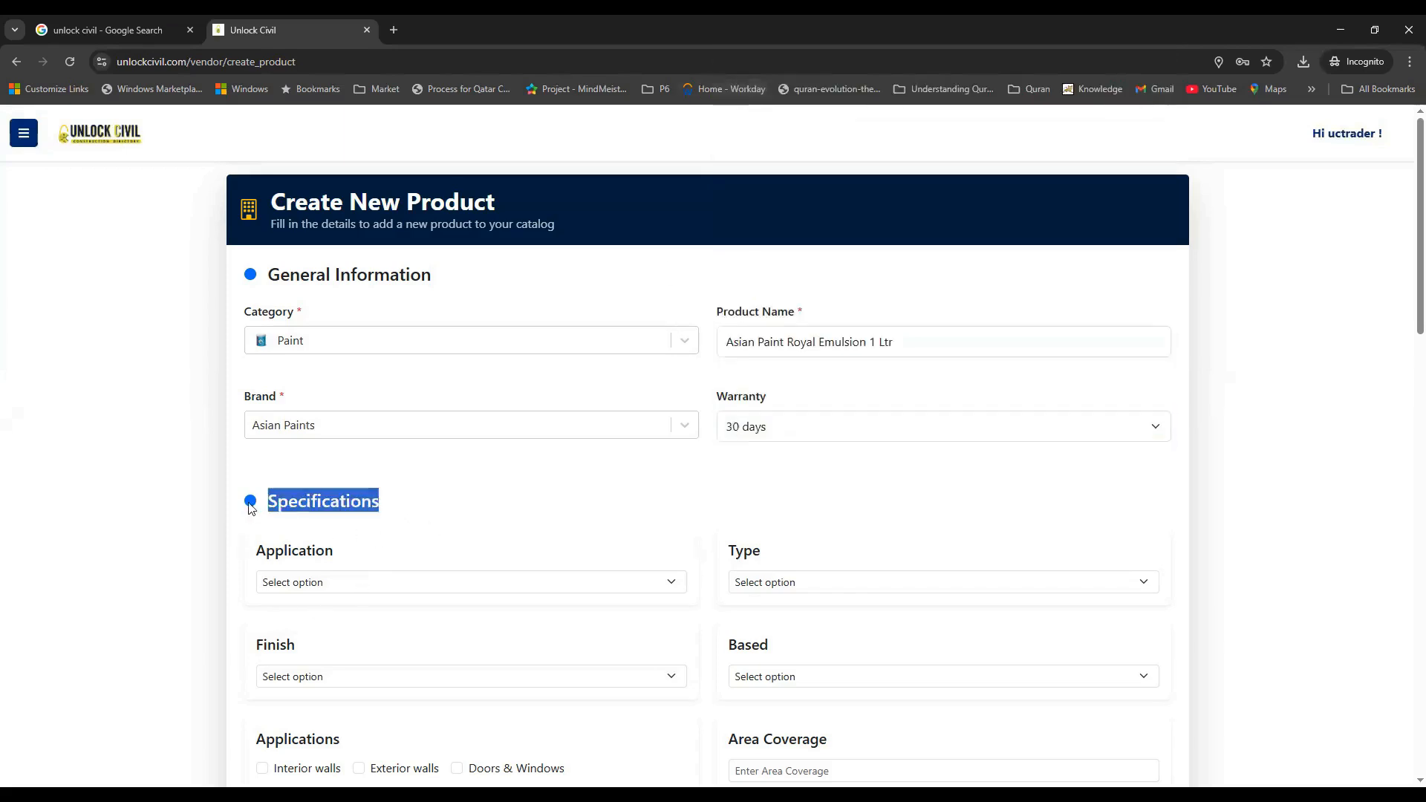
Set application Interior, paint type Emulsion, finish Matte and base Water-based
{"action": "left_click", "coordinate": [456, 529]}
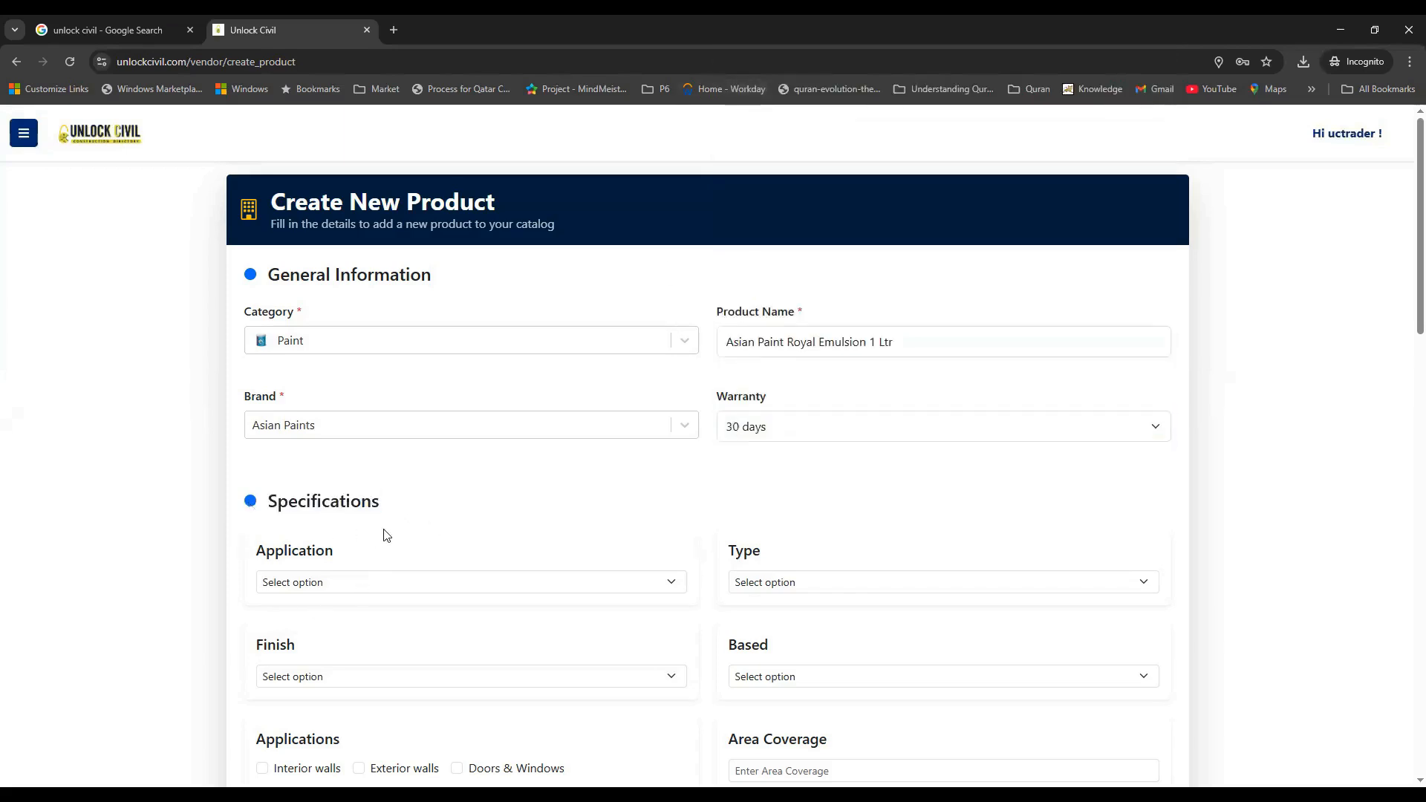
{"action": "left_click", "coordinate": [348, 587]}
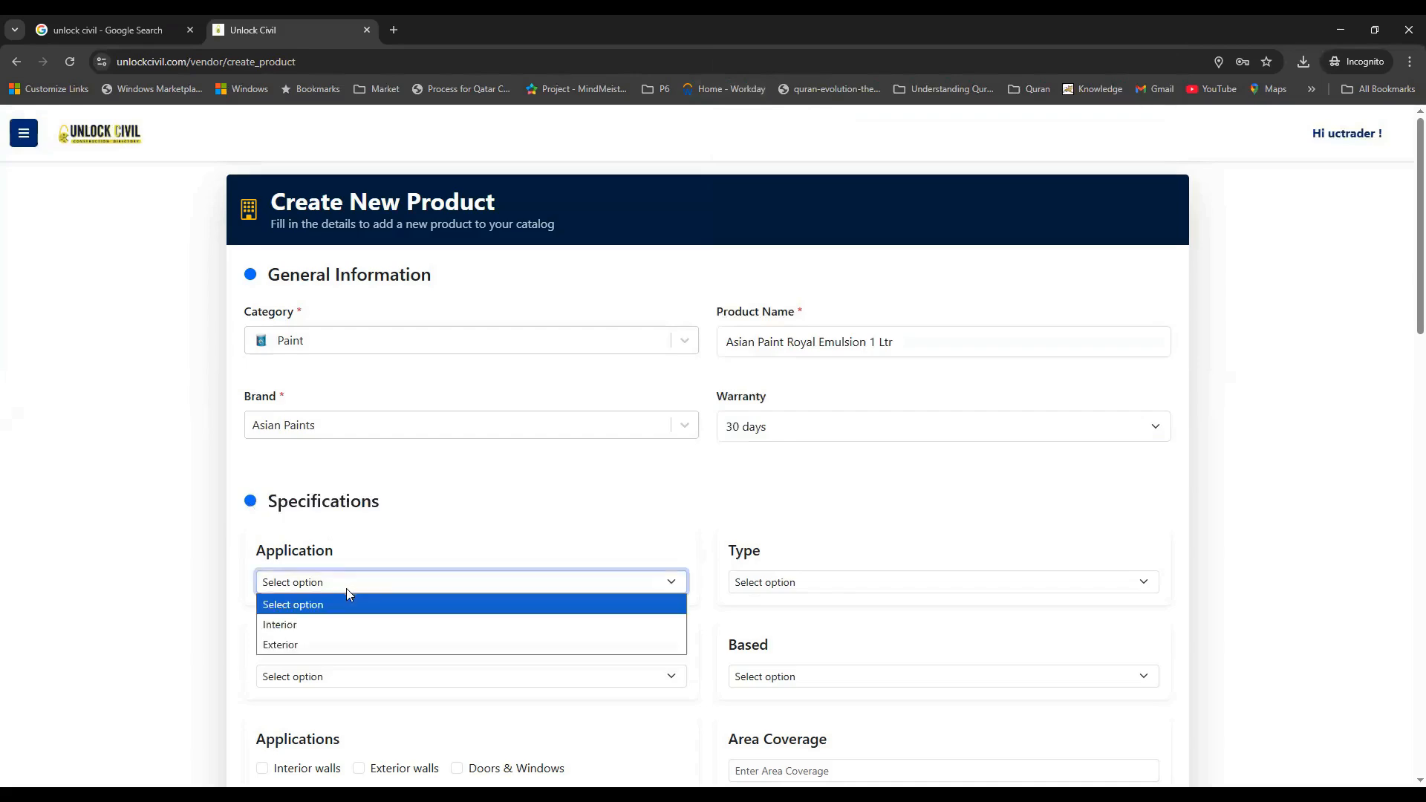
{"action": "left_click", "coordinate": [340, 634]}
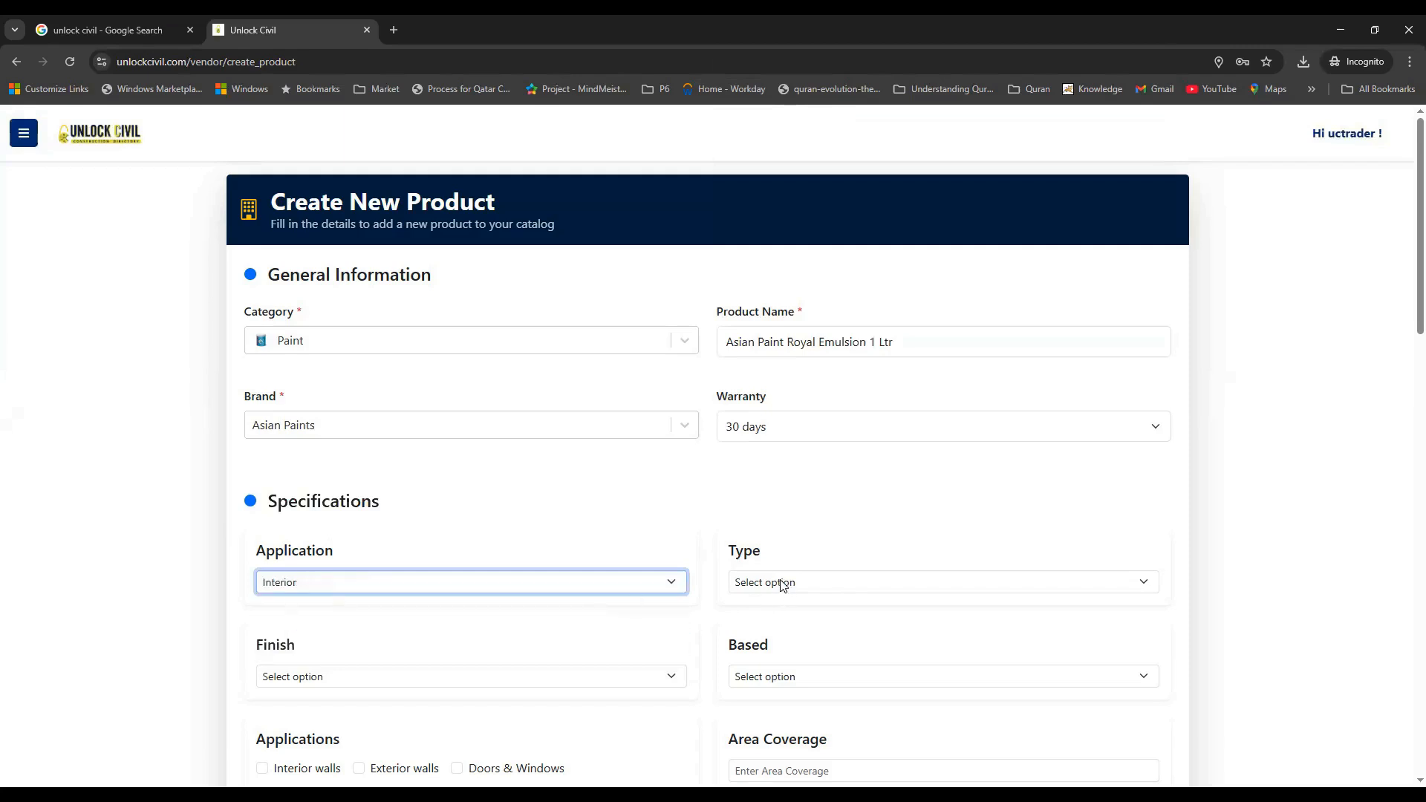
{"action": "left_click", "coordinate": [782, 583]}
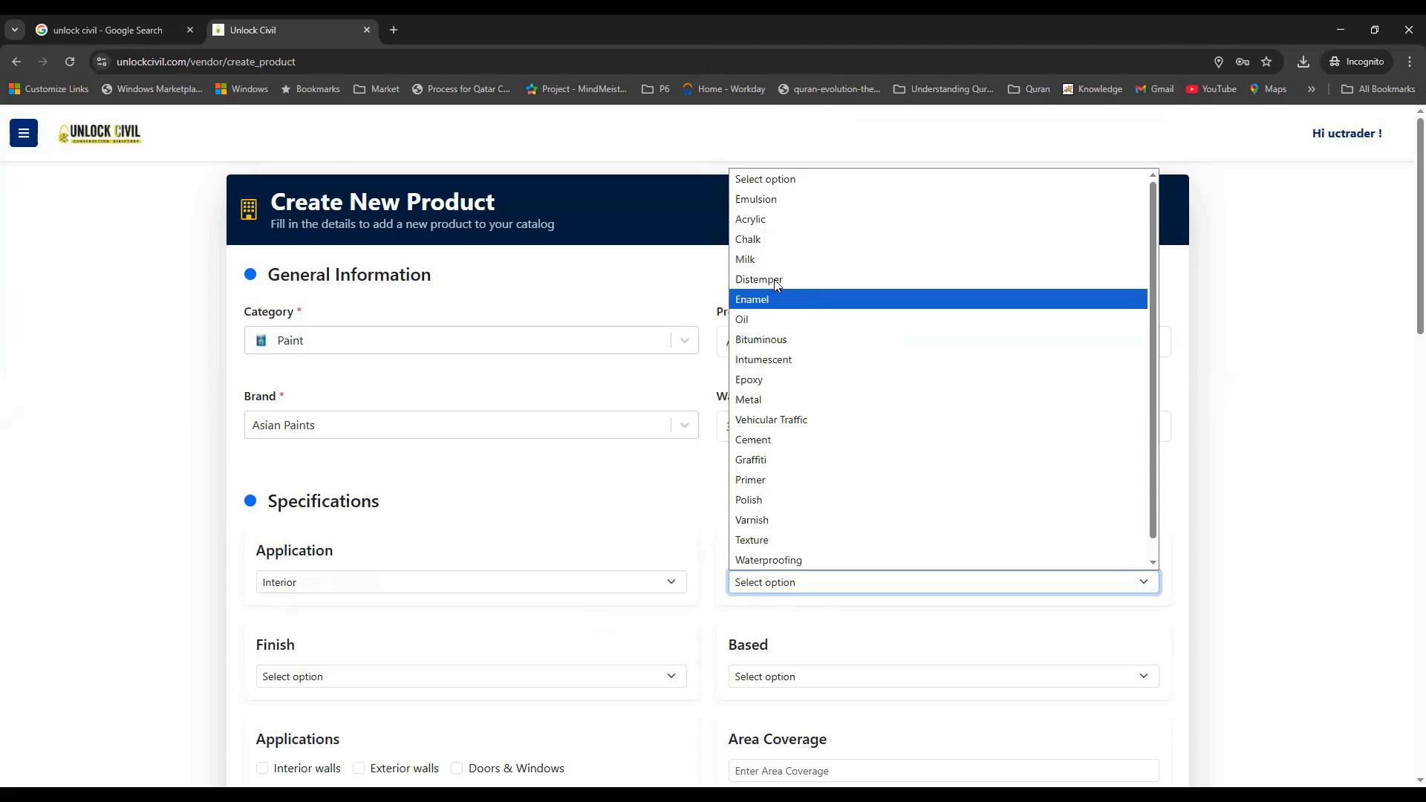
{"action": "left_click", "coordinate": [792, 210]}
{"action": "scroll", "coordinate": [423, 684], "scroll_direction": "down", "scroll_amount": 1}
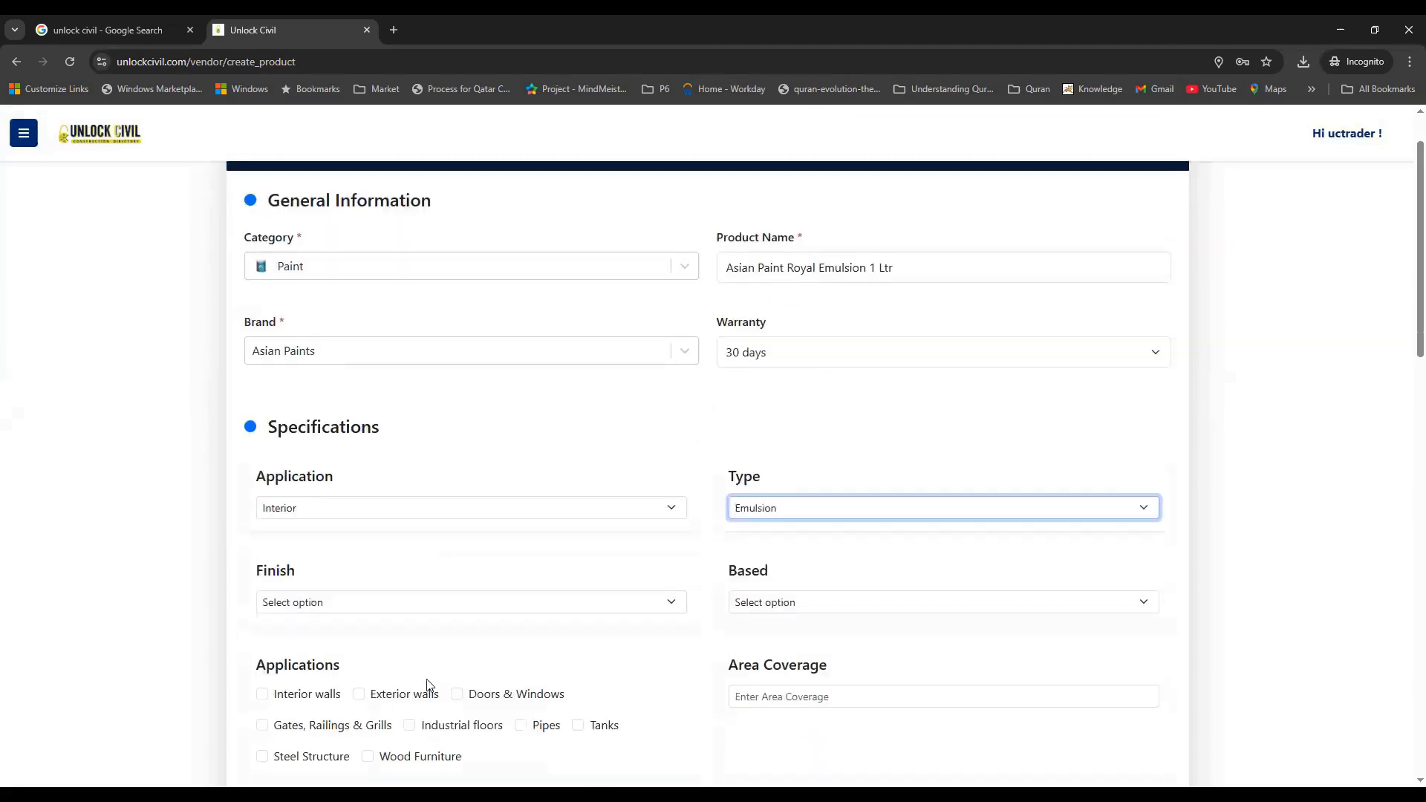
{"action": "left_click", "coordinate": [586, 608]}
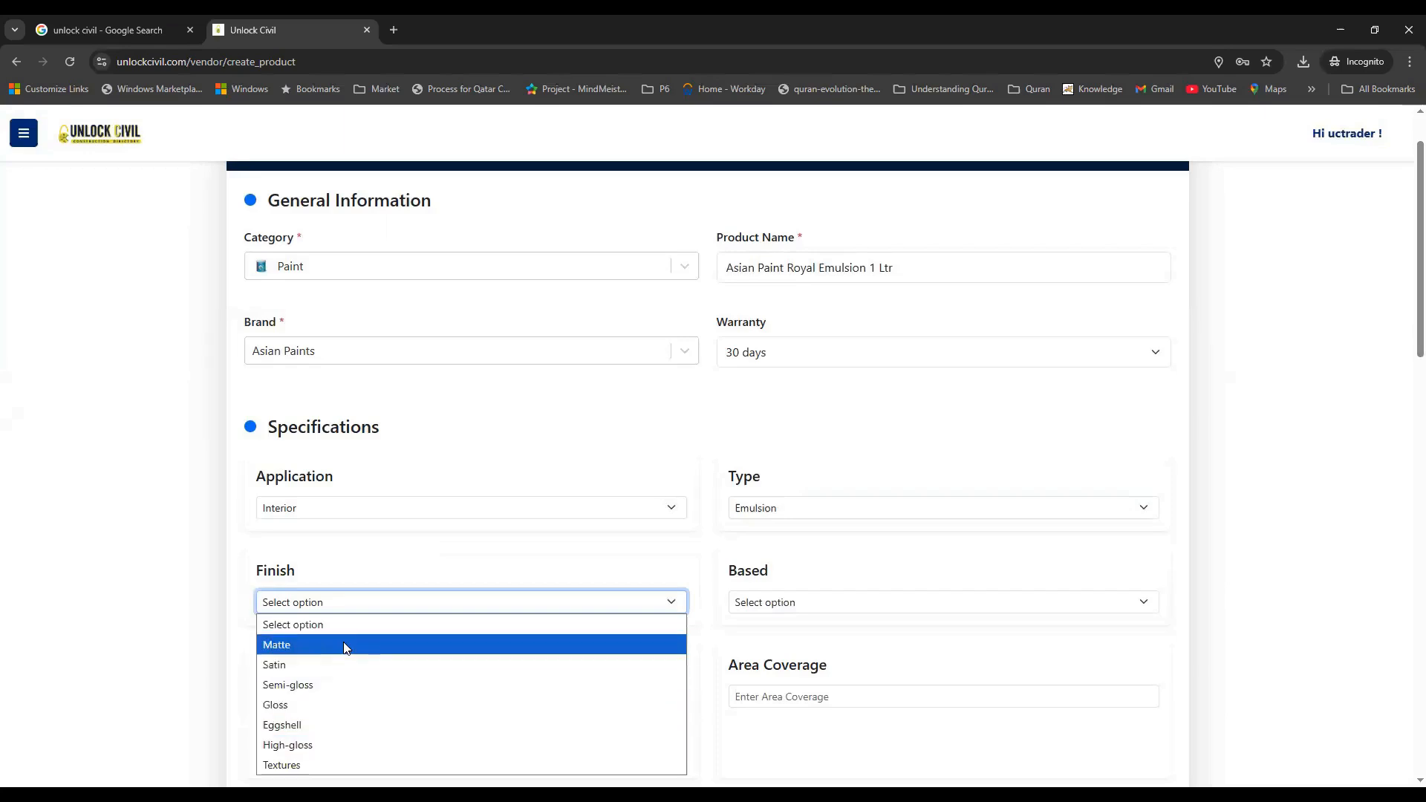
{"action": "left_click", "coordinate": [344, 651]}
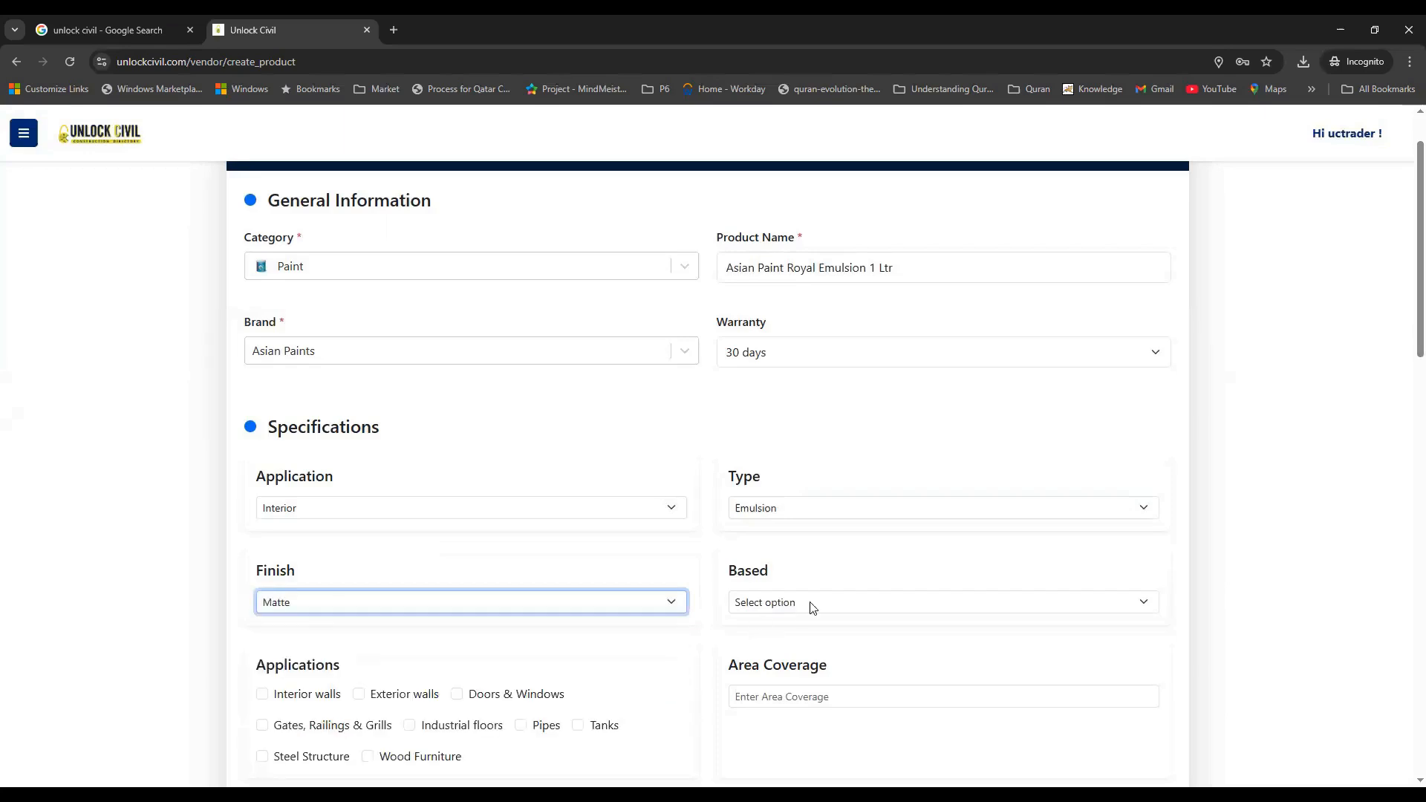
{"action": "left_click", "coordinate": [816, 605]}
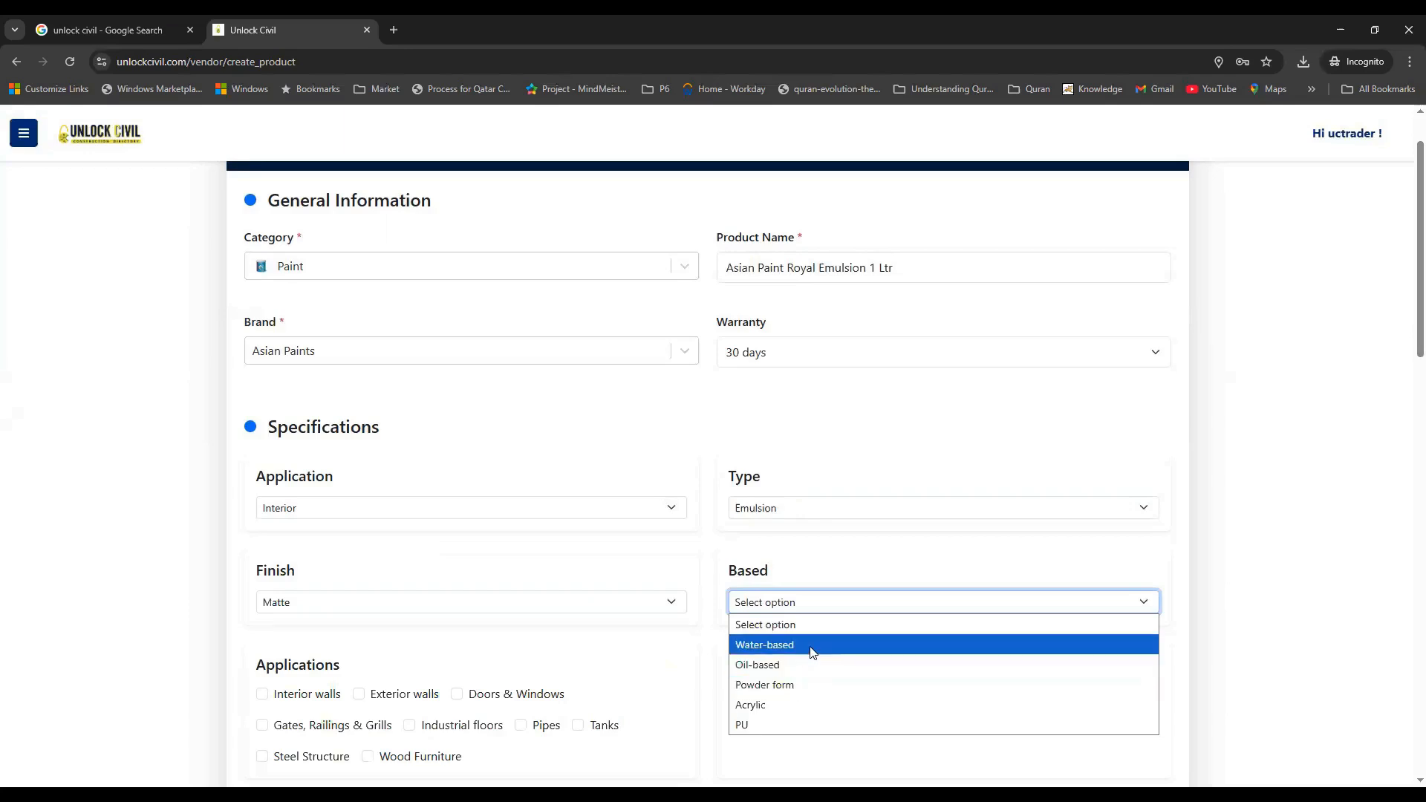
{"action": "left_click", "coordinate": [813, 644]}
{"action": "scroll", "coordinate": [799, 520], "scroll_direction": "down", "scroll_amount": 2}
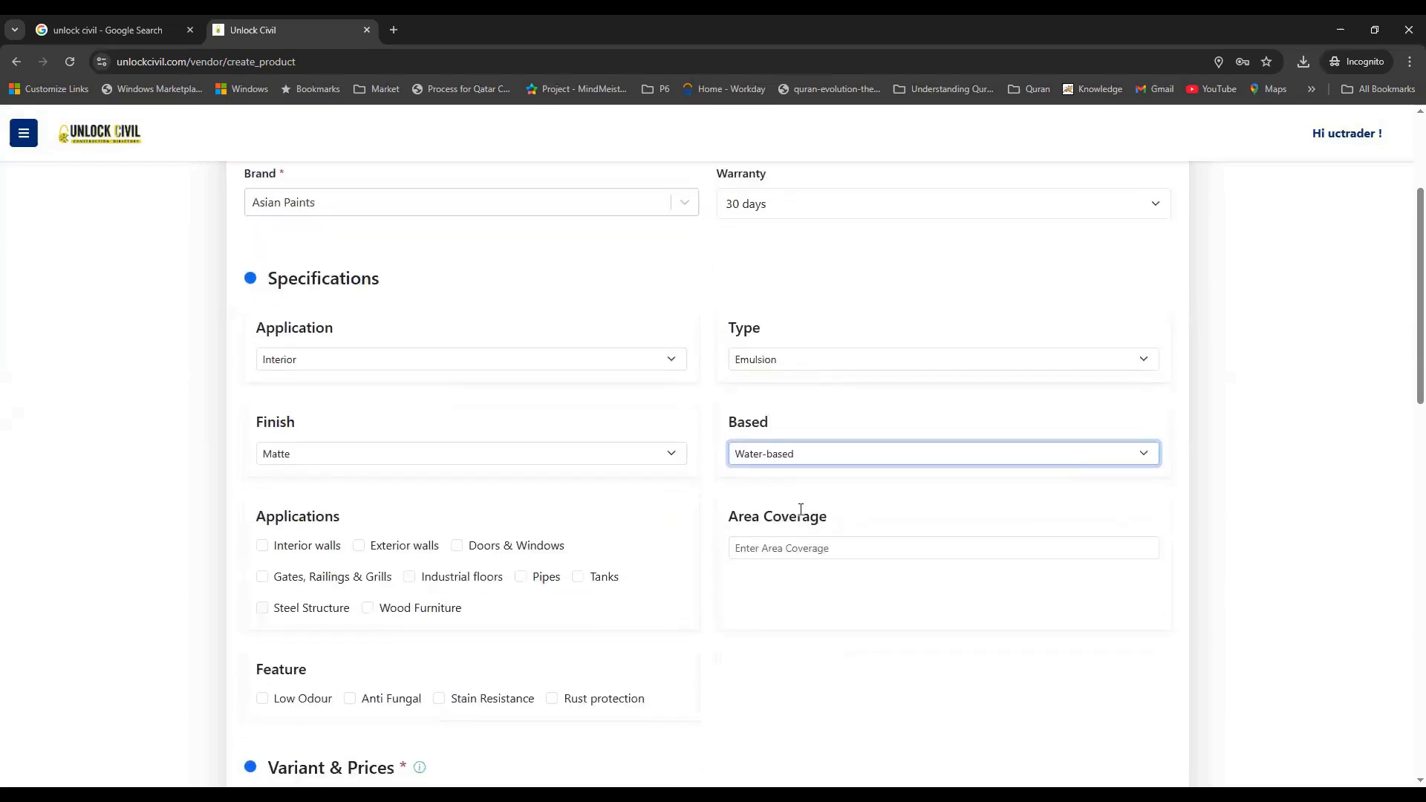
Tick Interior walls, enter 100Sft / Ltr area coverage, and mark the paint Low Odour
{"action": "left_click", "coordinate": [262, 548]}
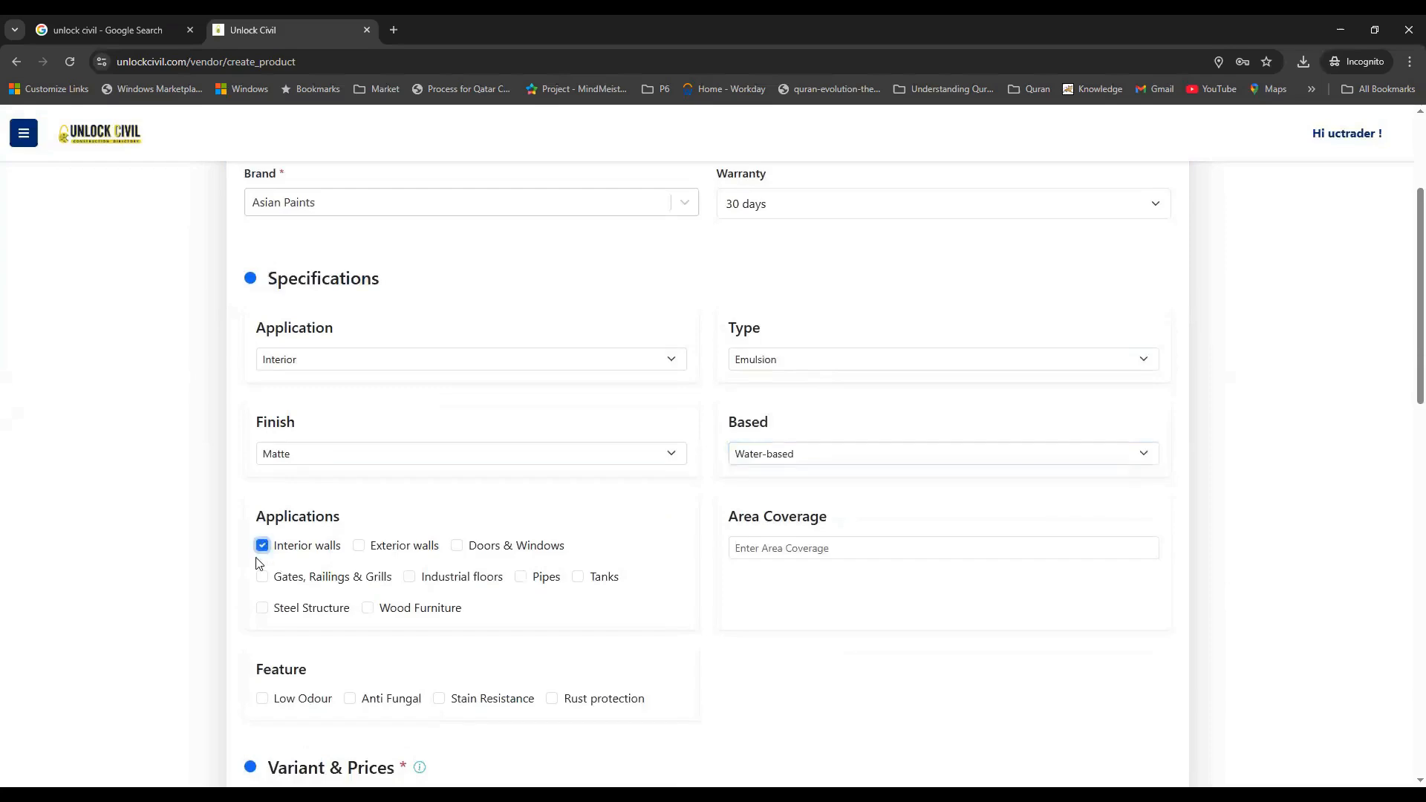
{"action": "left_click", "coordinate": [359, 547]}
{"action": "left_click", "coordinate": [355, 547]}
{"action": "left_click_drag", "start_coordinate": [830, 524], "coordinate": [724, 517]}
{"action": "left_click", "coordinate": [762, 547]}
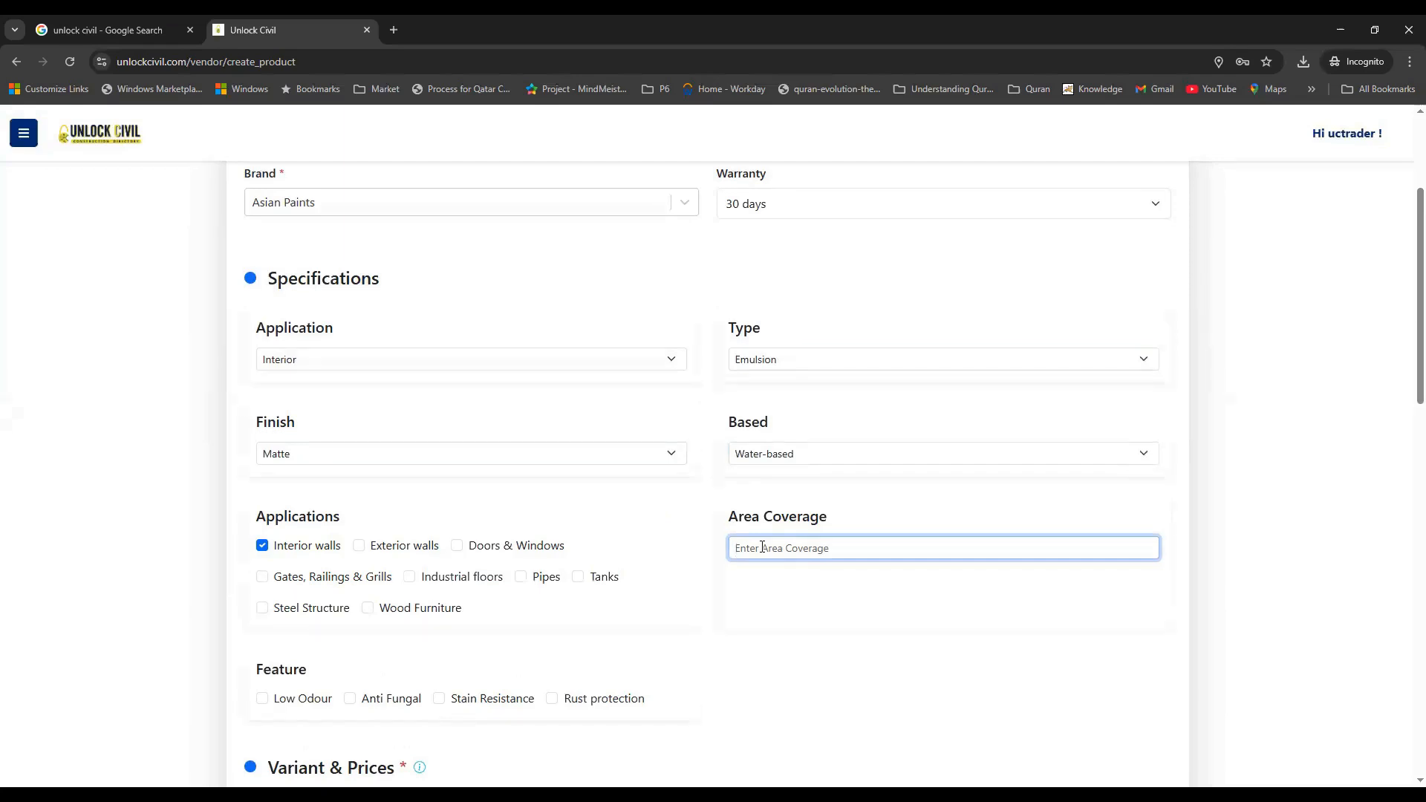
{"action": "type", "text": "100Sft / Ltr"}
{"action": "left_click", "coordinate": [763, 600]}
{"action": "scroll", "coordinate": [768, 591], "scroll_direction": "down", "scroll_amount": 3}
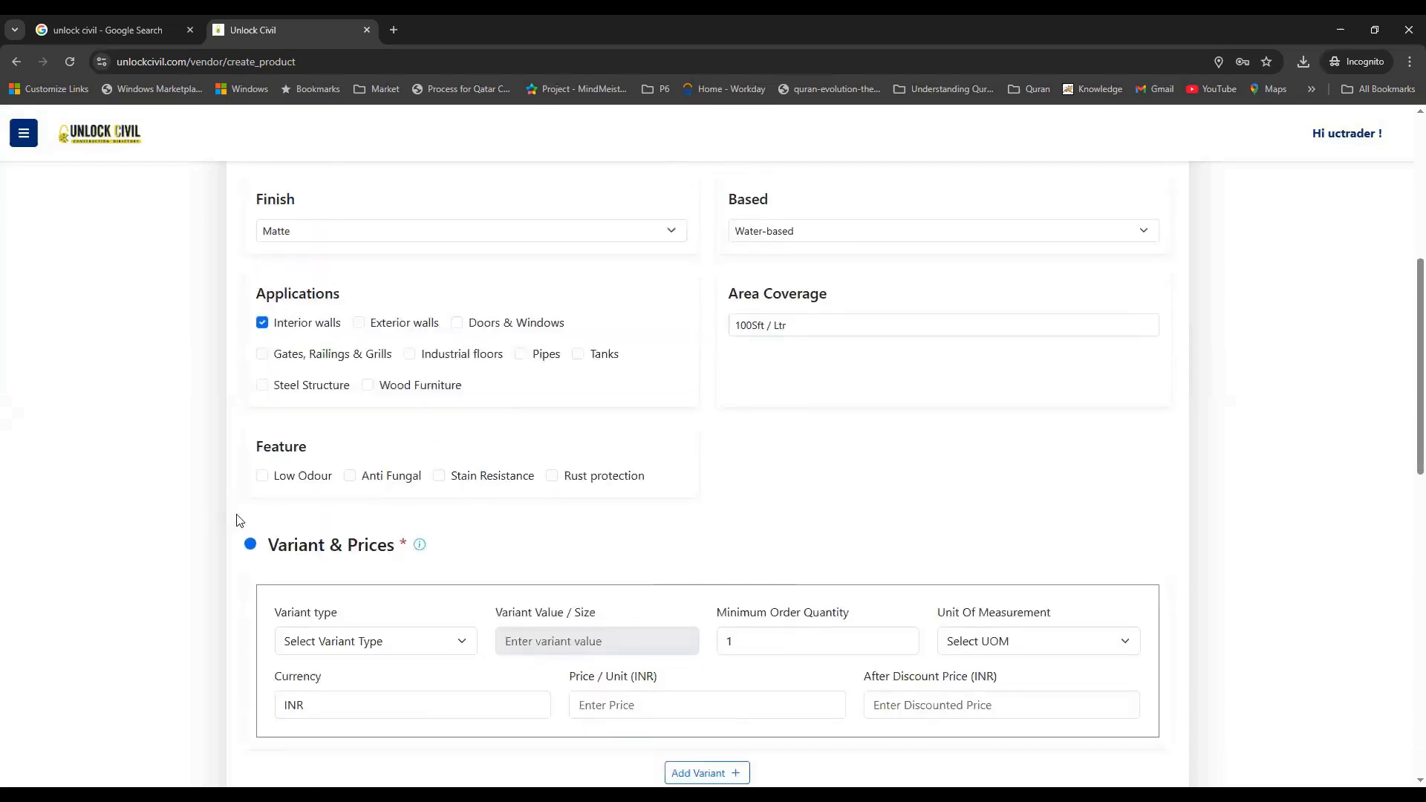
{"action": "left_click", "coordinate": [263, 478]}
Make the first variant Packaging Size 1 Ltr with minimum order 1
{"action": "scroll", "coordinate": [723, 455], "scroll_direction": "down", "scroll_amount": 2}
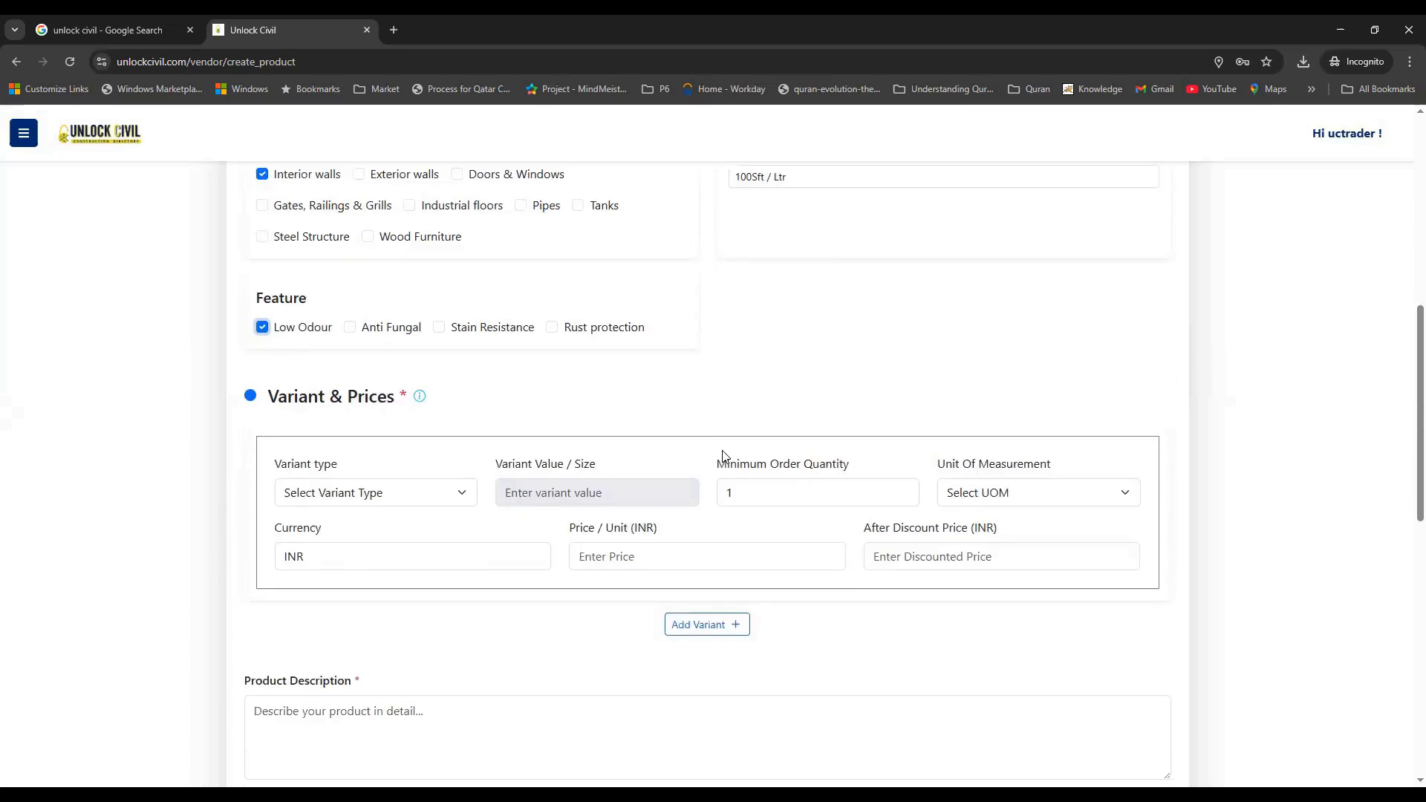
{"action": "mouse_move", "coordinate": [423, 399]}
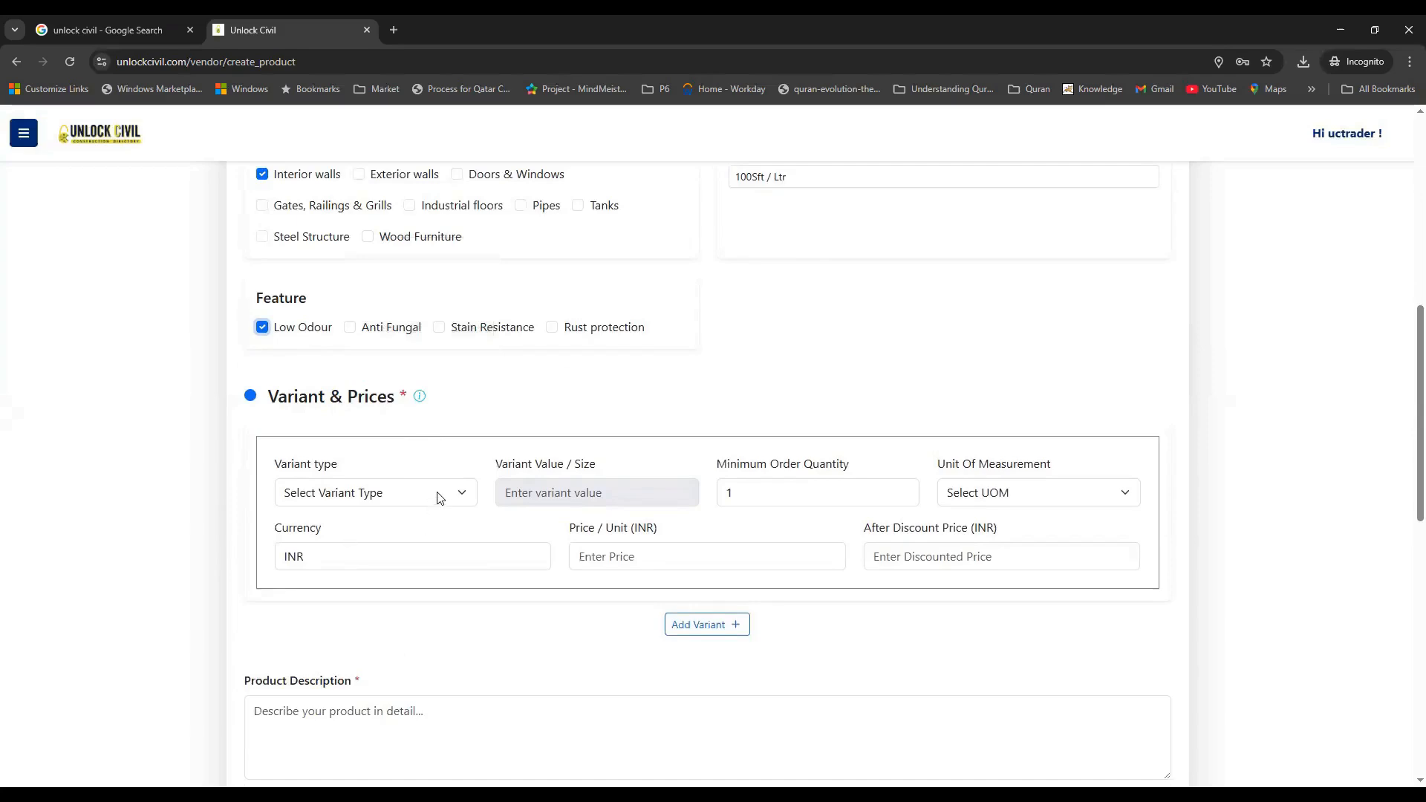
{"action": "left_click", "coordinate": [367, 493]}
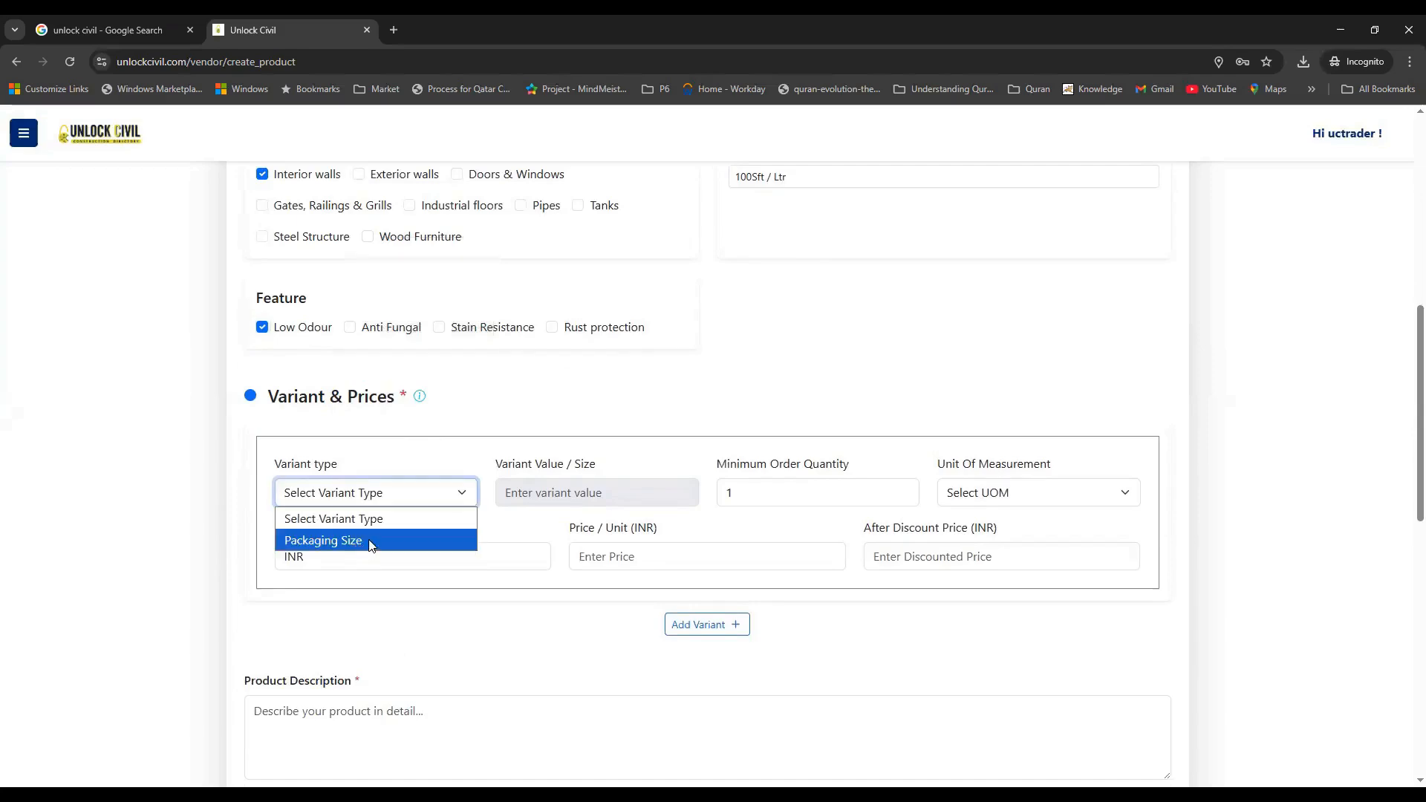
{"action": "left_click", "coordinate": [367, 540]}
{"action": "left_click", "coordinate": [554, 461]}
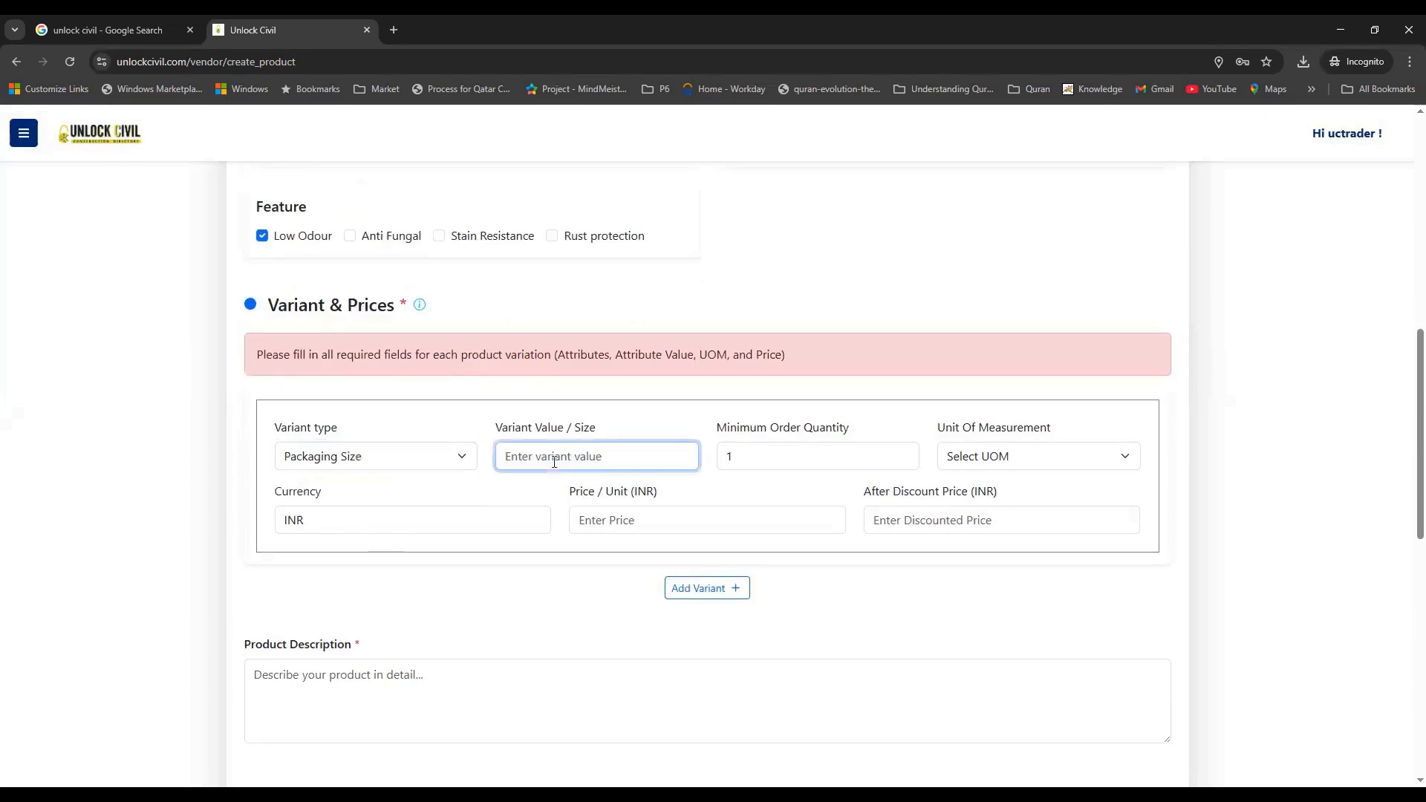
{"action": "type", "text": "1 Ltr"}
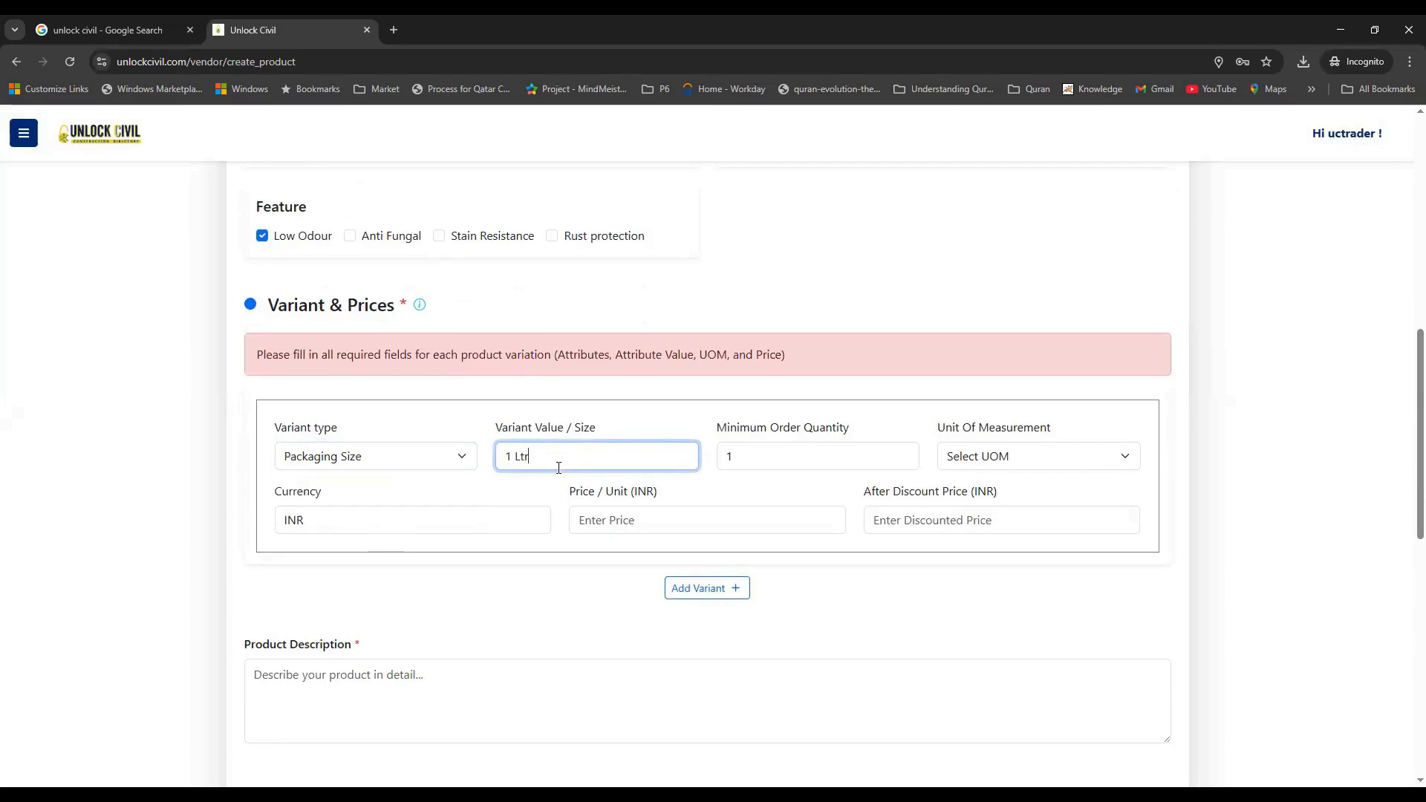
{"action": "left_click", "coordinate": [847, 456]}
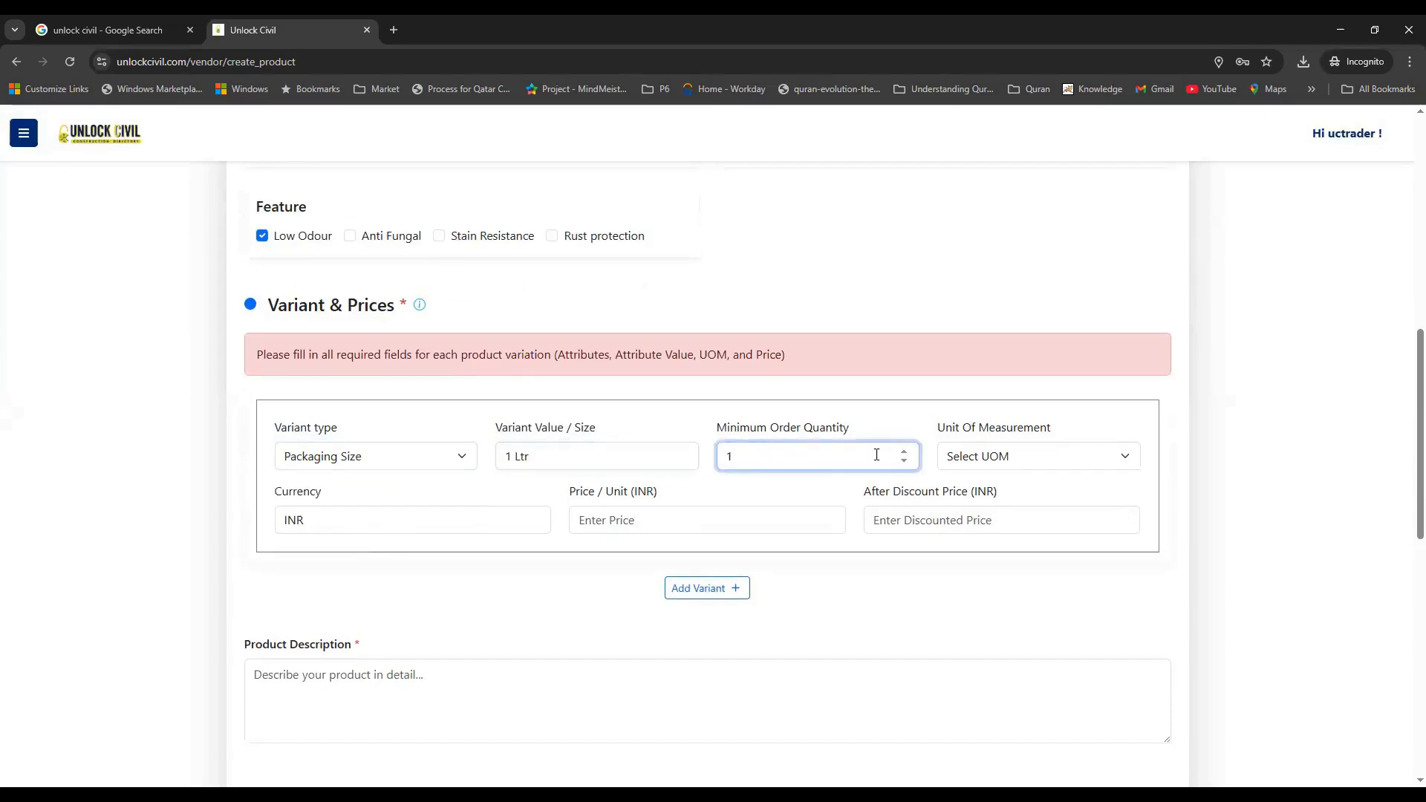
{"action": "left_click", "coordinate": [904, 450]}
{"action": "left_click", "coordinate": [903, 462]}
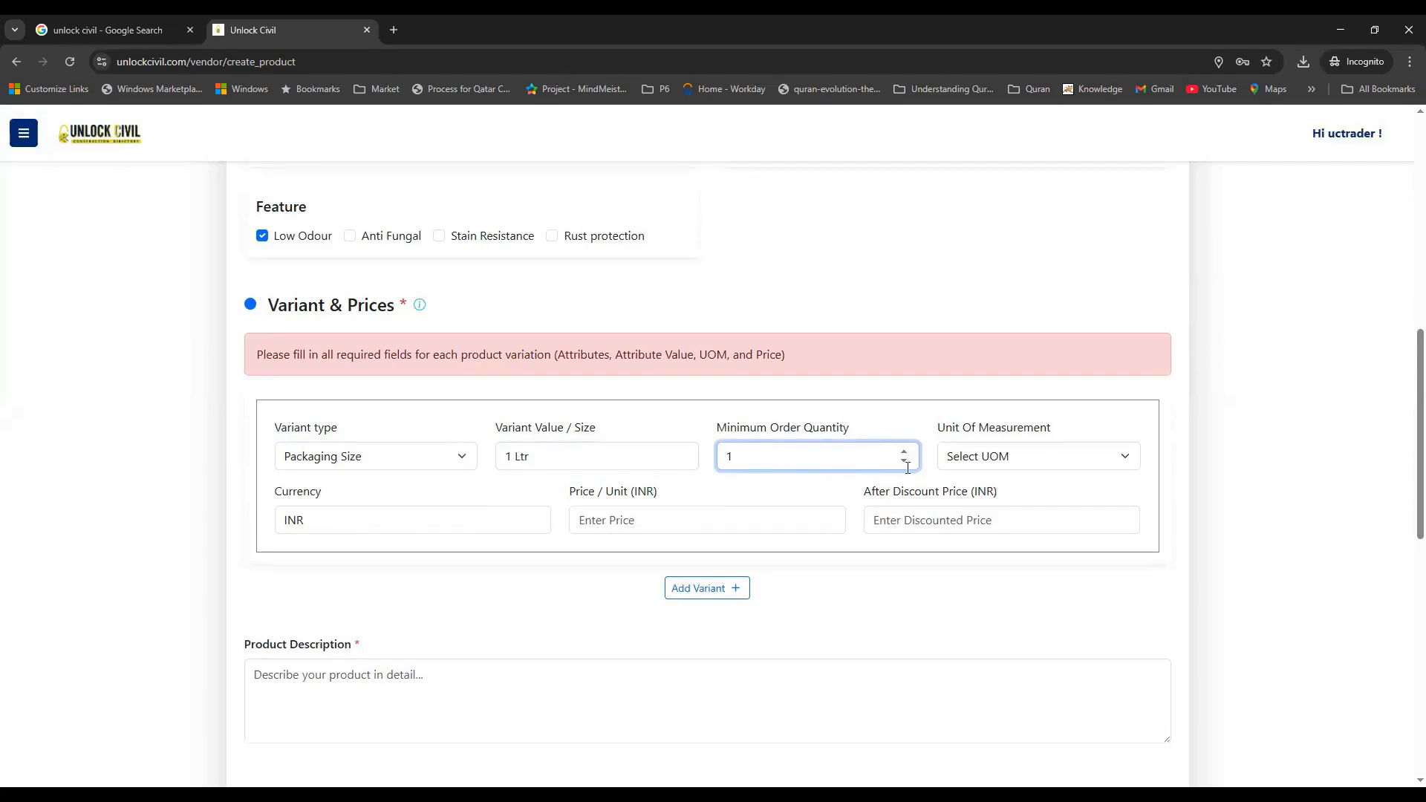
Set the first variant's unit to Drum, price 450 INR, discounted price 400
{"action": "left_click", "coordinate": [1019, 462]}
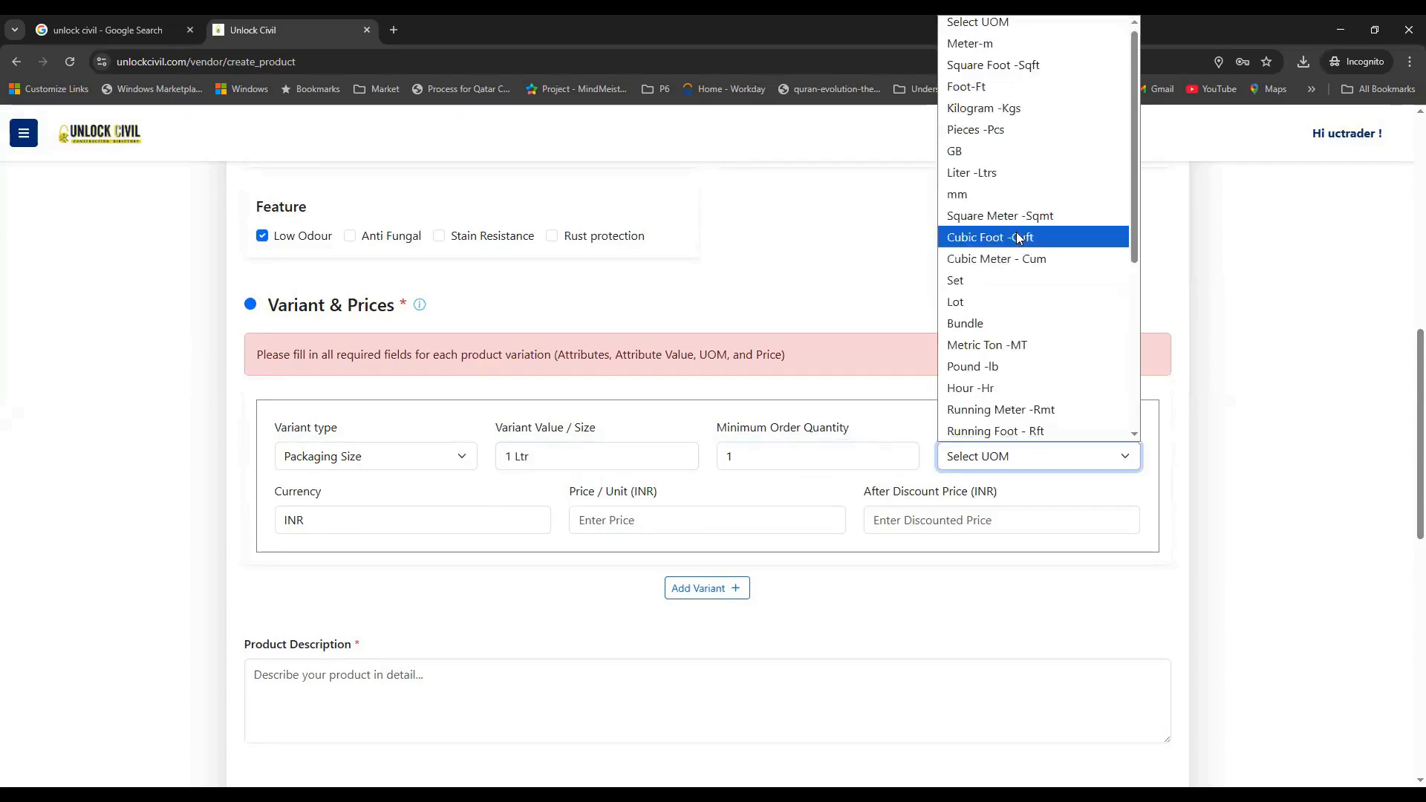
{"action": "key", "text": "d"}
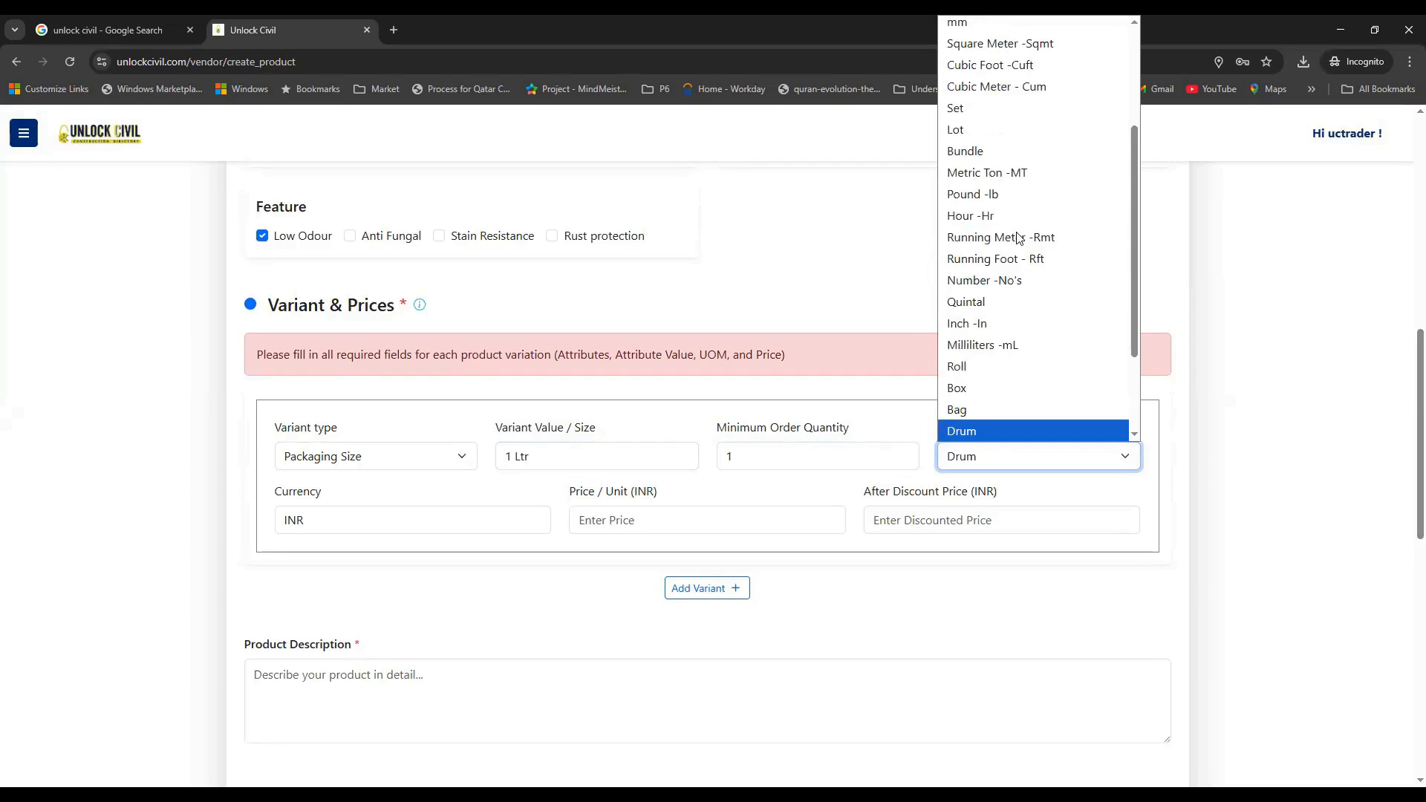
{"action": "left_click", "coordinate": [985, 437]}
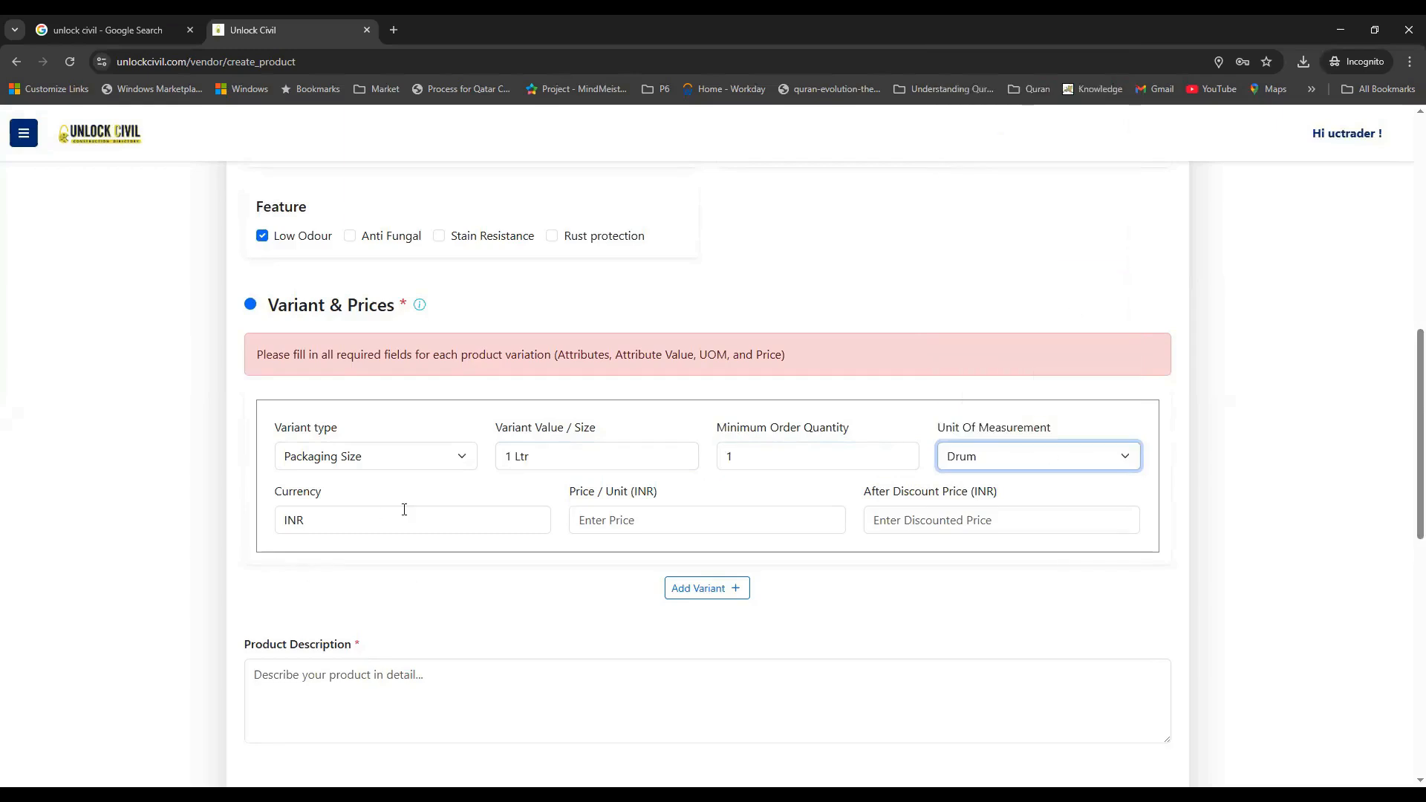
{"action": "left_click", "coordinate": [333, 533]}
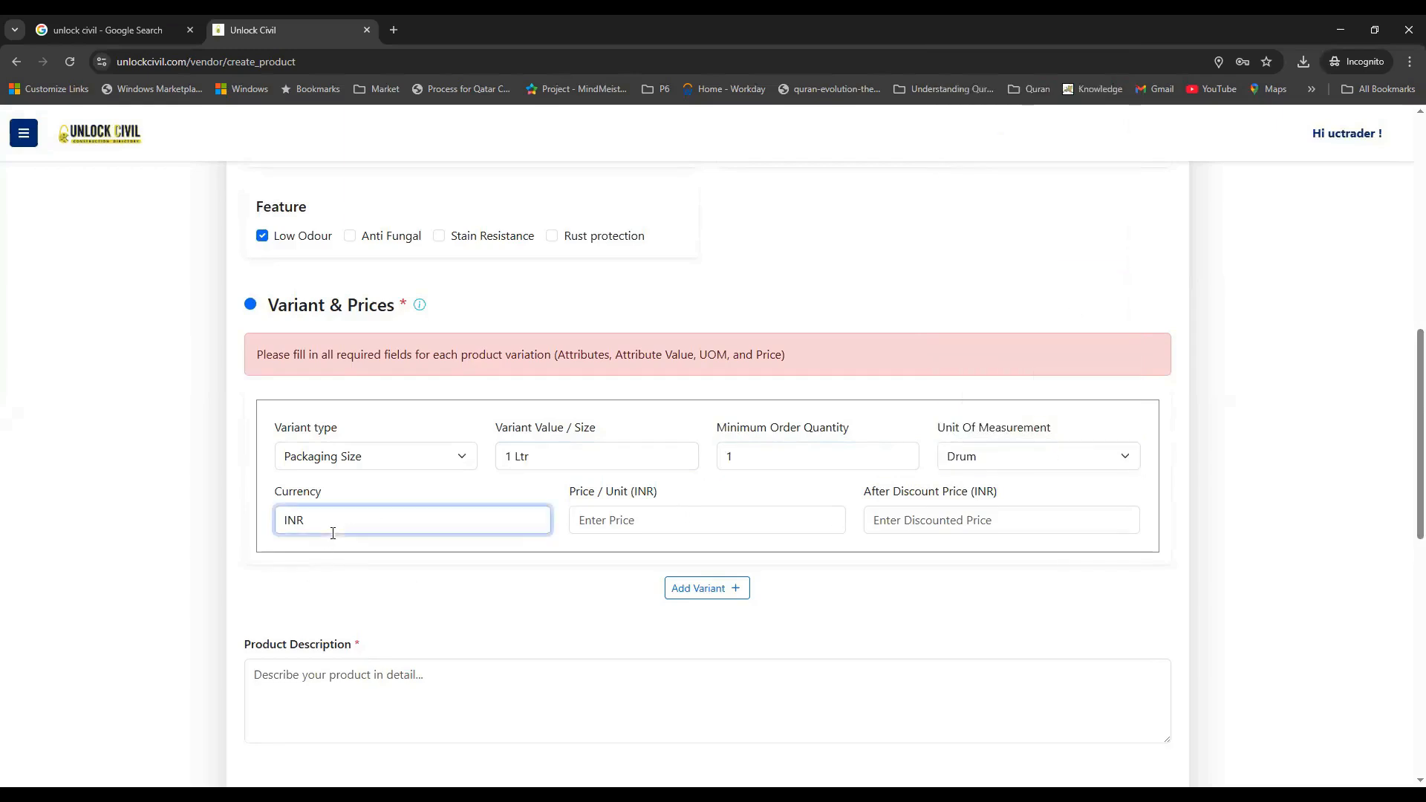
{"action": "left_click", "coordinate": [621, 523]}
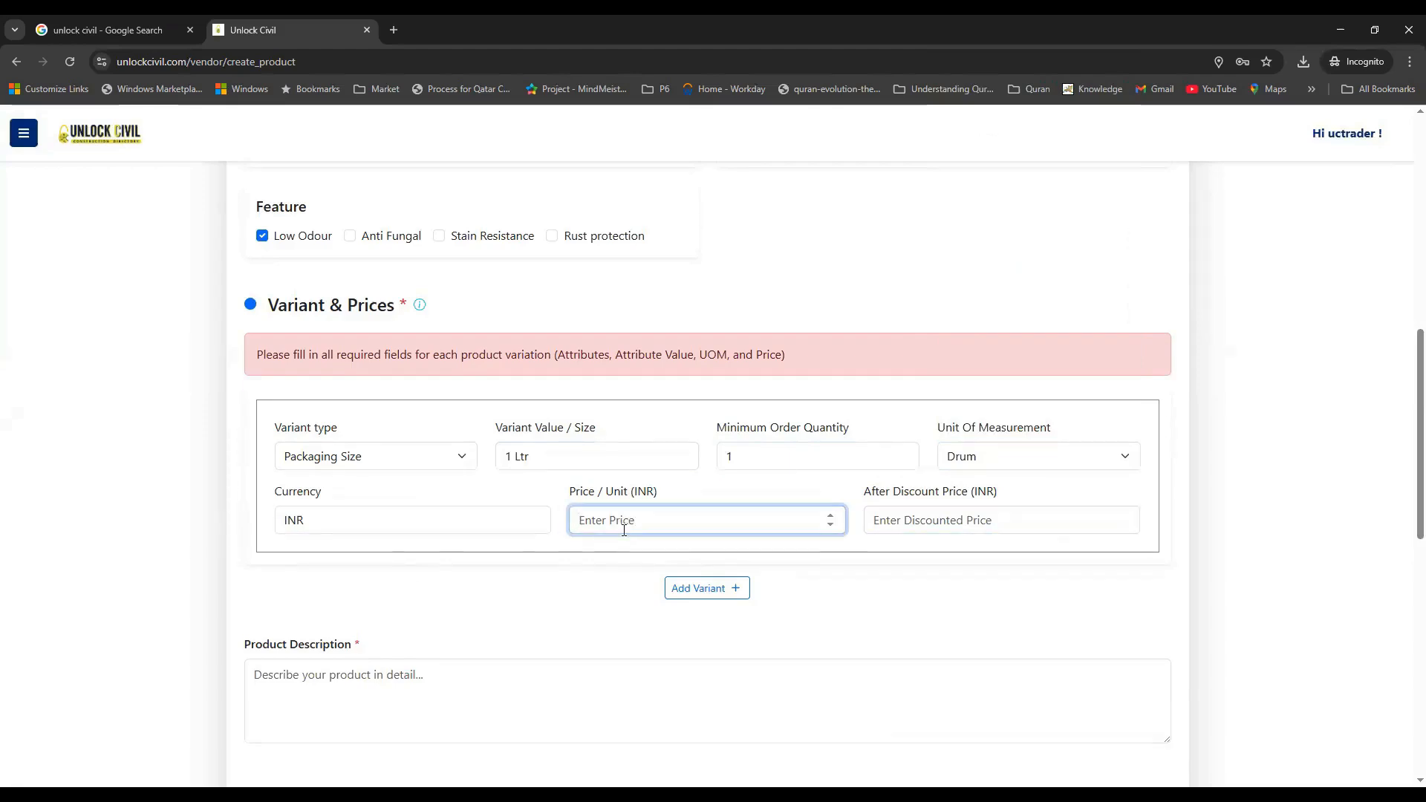
{"action": "type", "text": "45"}
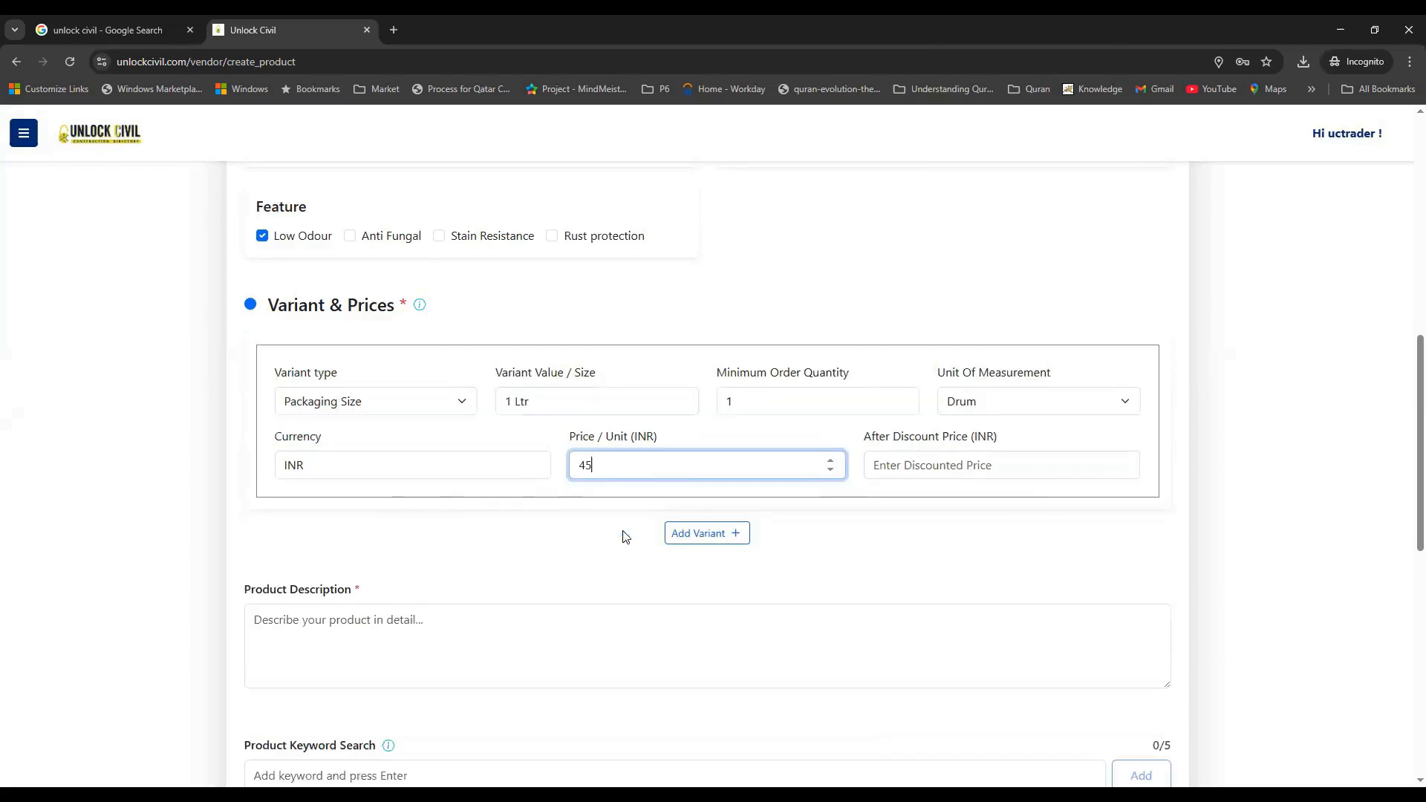
{"action": "type", "text": "0"}
{"action": "left_click", "coordinate": [944, 472]}
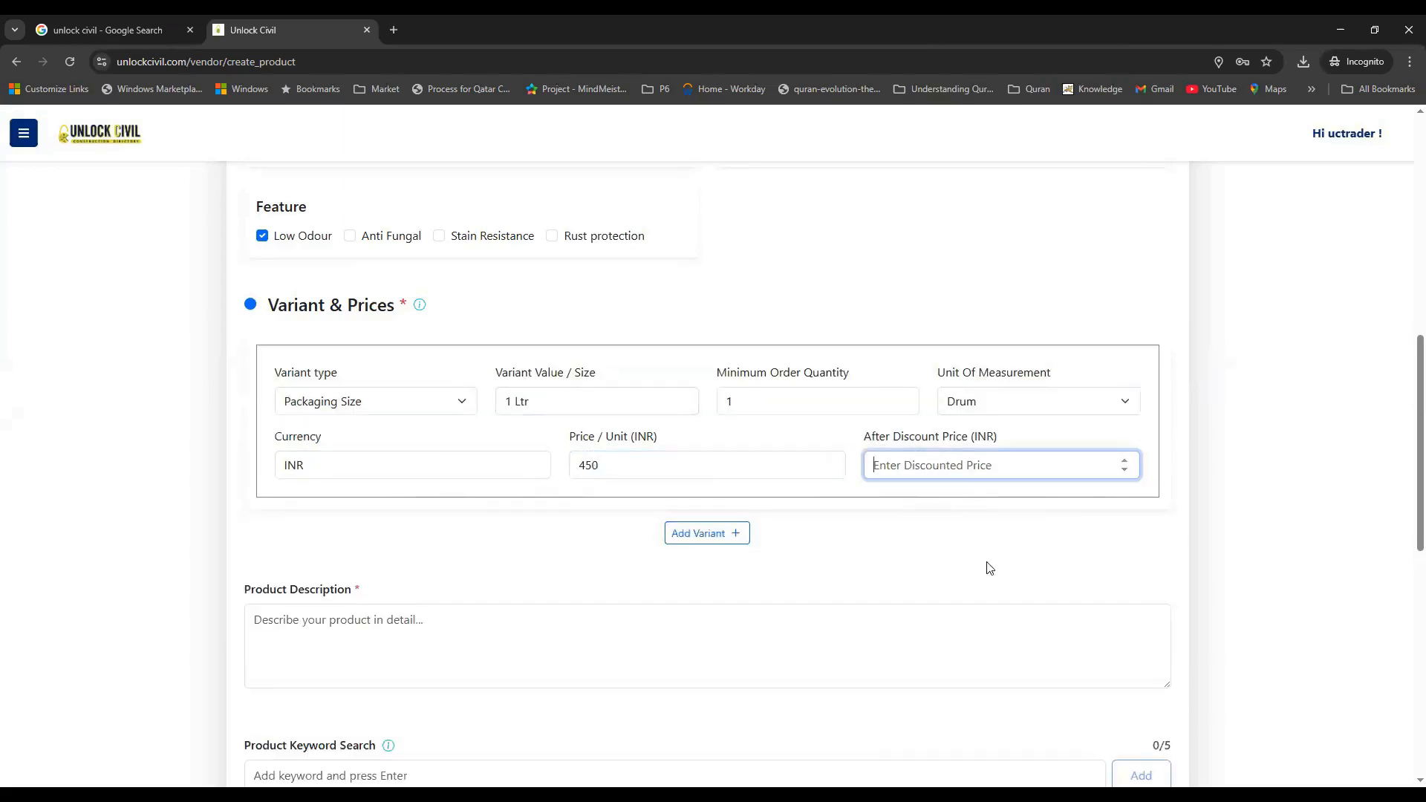
{"action": "type", "text": "400"}
Add a second Packaging Size variant of 5 Ltr with unit Drum
{"action": "left_click", "coordinate": [706, 533]}
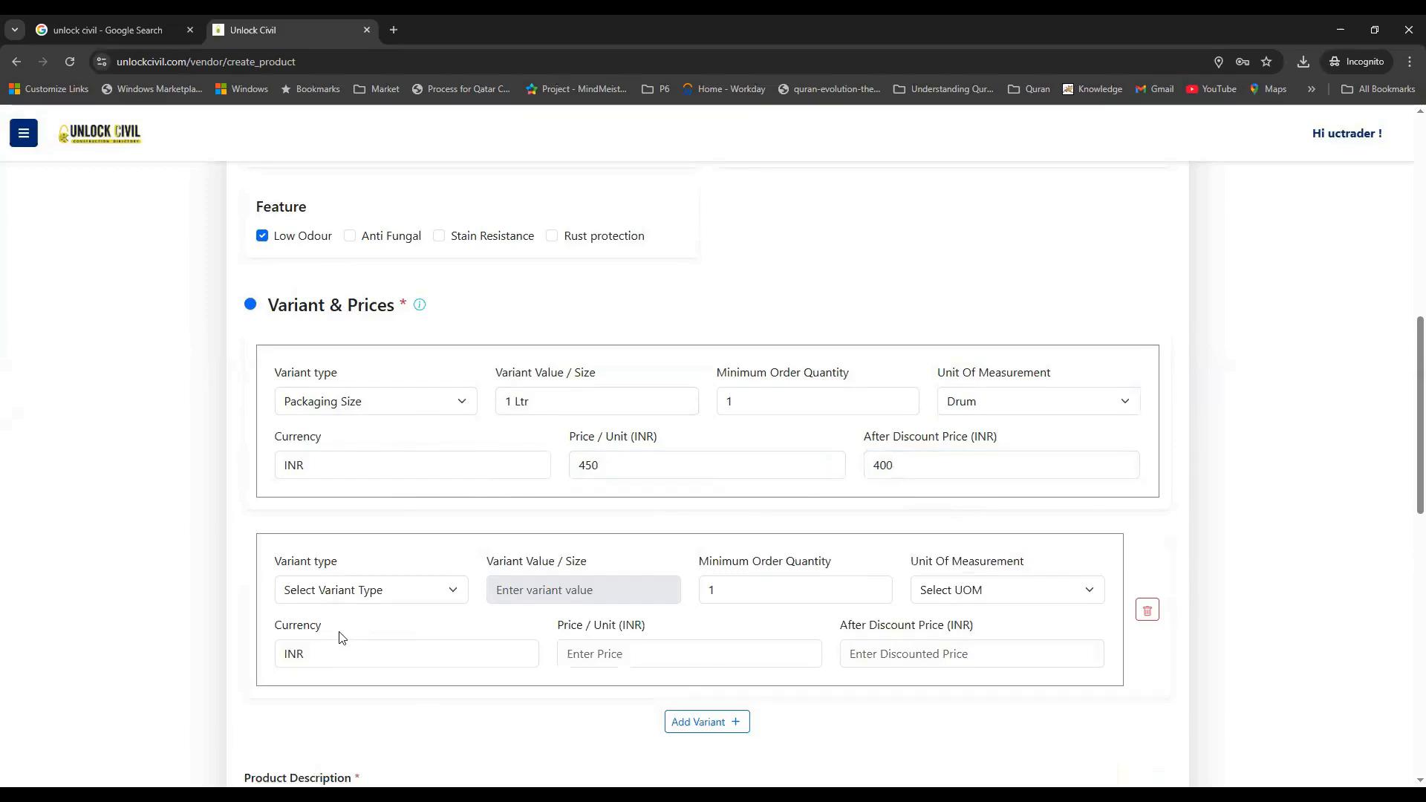
{"action": "left_click", "coordinate": [340, 591]}
{"action": "left_click", "coordinate": [340, 637]}
{"action": "left_click", "coordinate": [523, 590]}
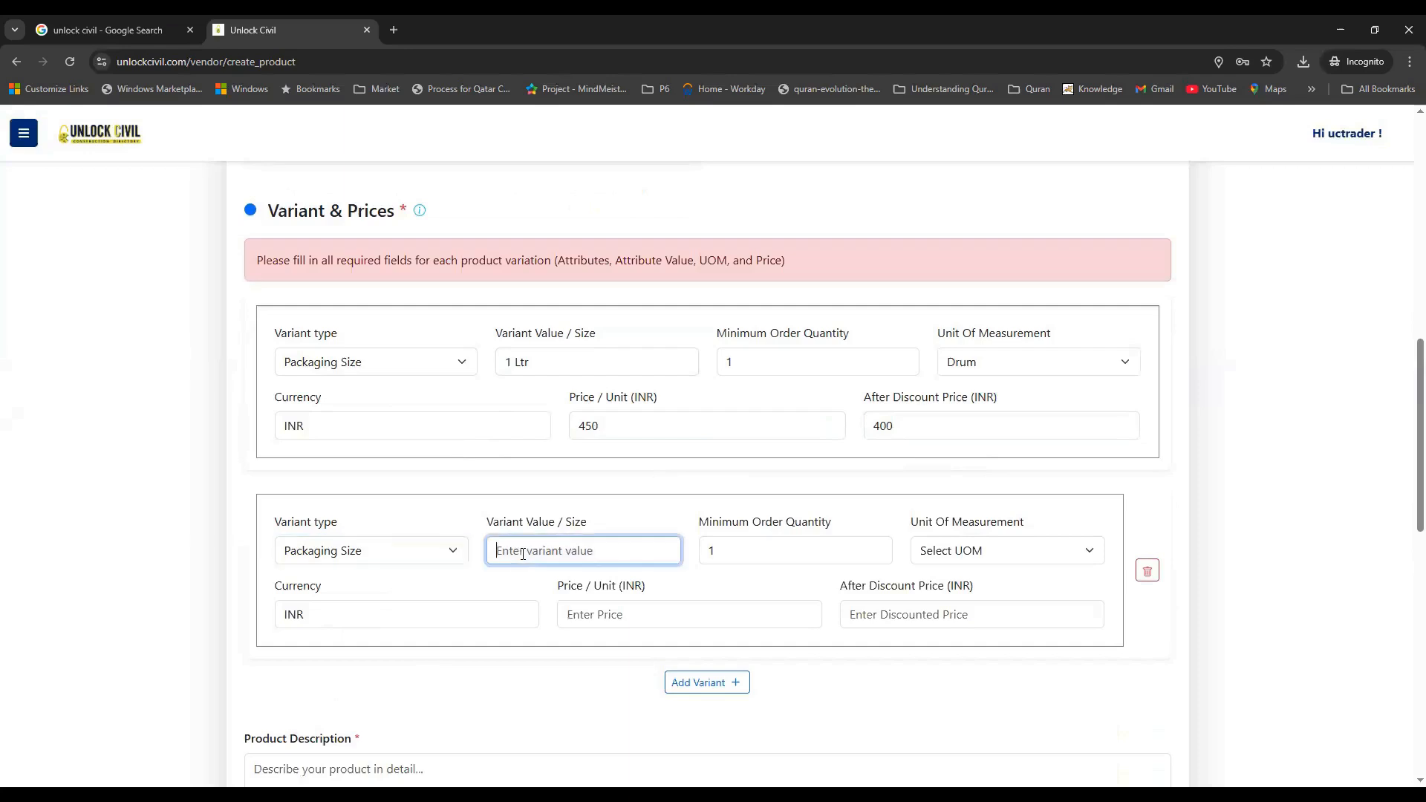
{"action": "type", "text": "5 Ltr"}
{"action": "left_click", "coordinate": [744, 556]}
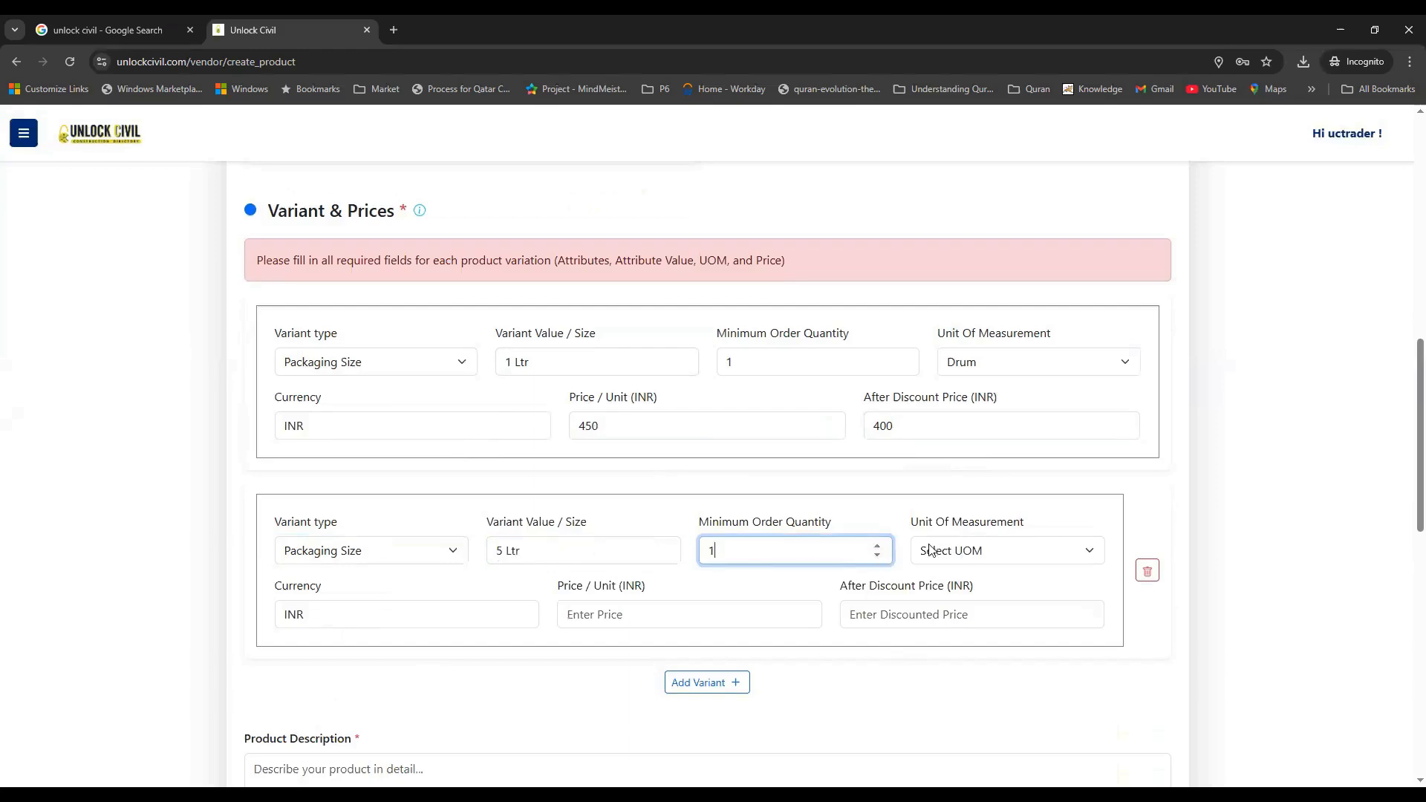
{"action": "left_click", "coordinate": [969, 550]}
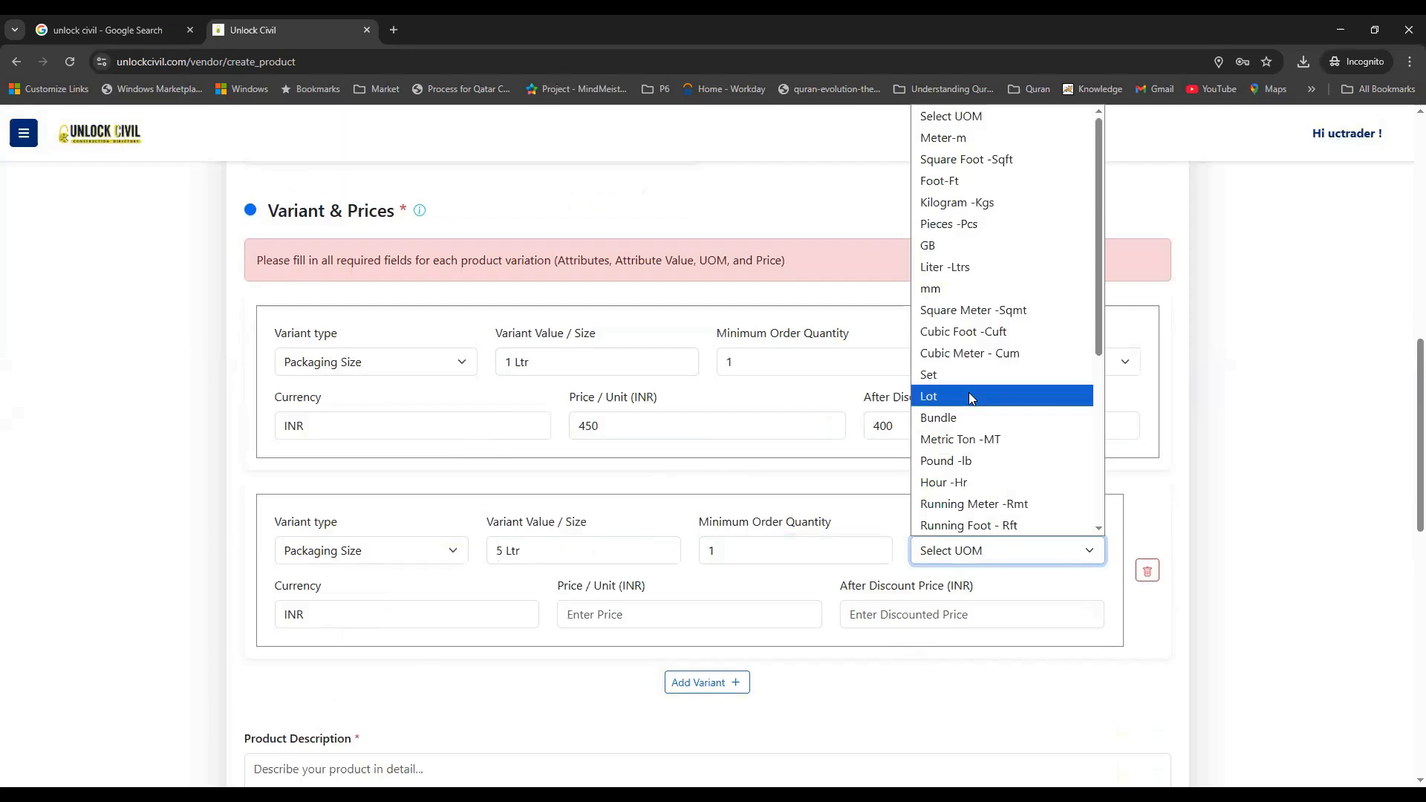
{"action": "key", "text": "d"}
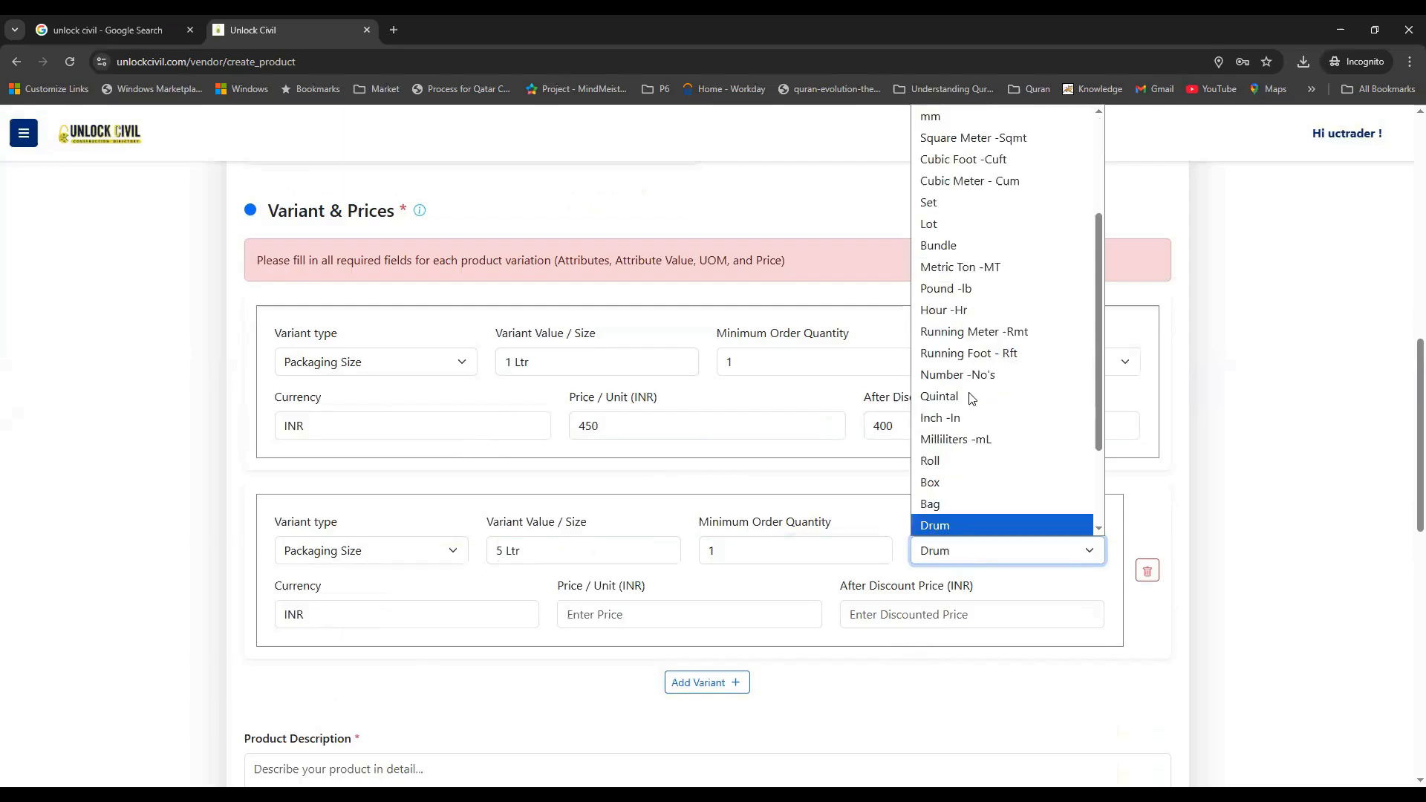
{"action": "left_click", "coordinate": [969, 526]}
Price the 5 Ltr variant at 1000 with a 950 discounted price
{"action": "left_click", "coordinate": [607, 619]}
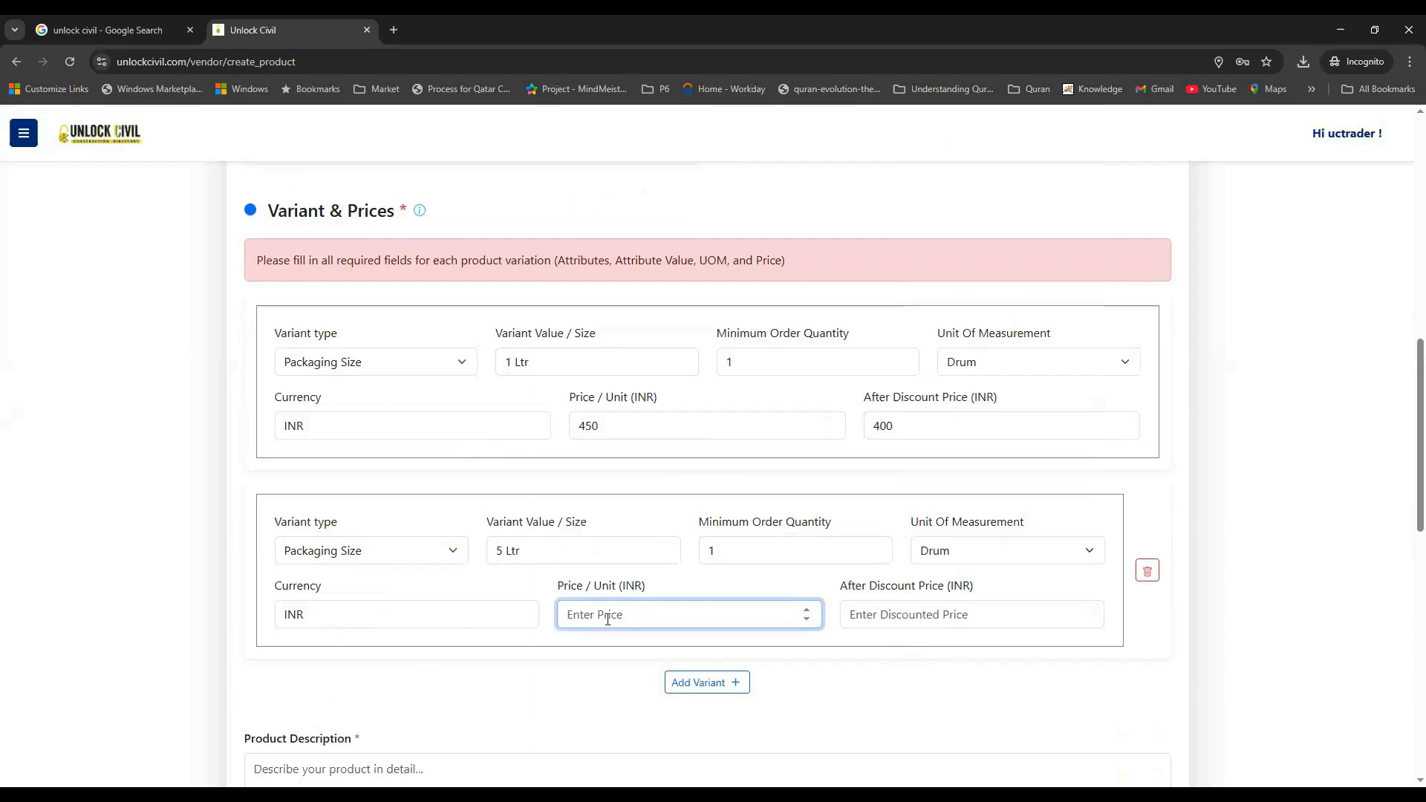
{"action": "type", "text": "1000"}
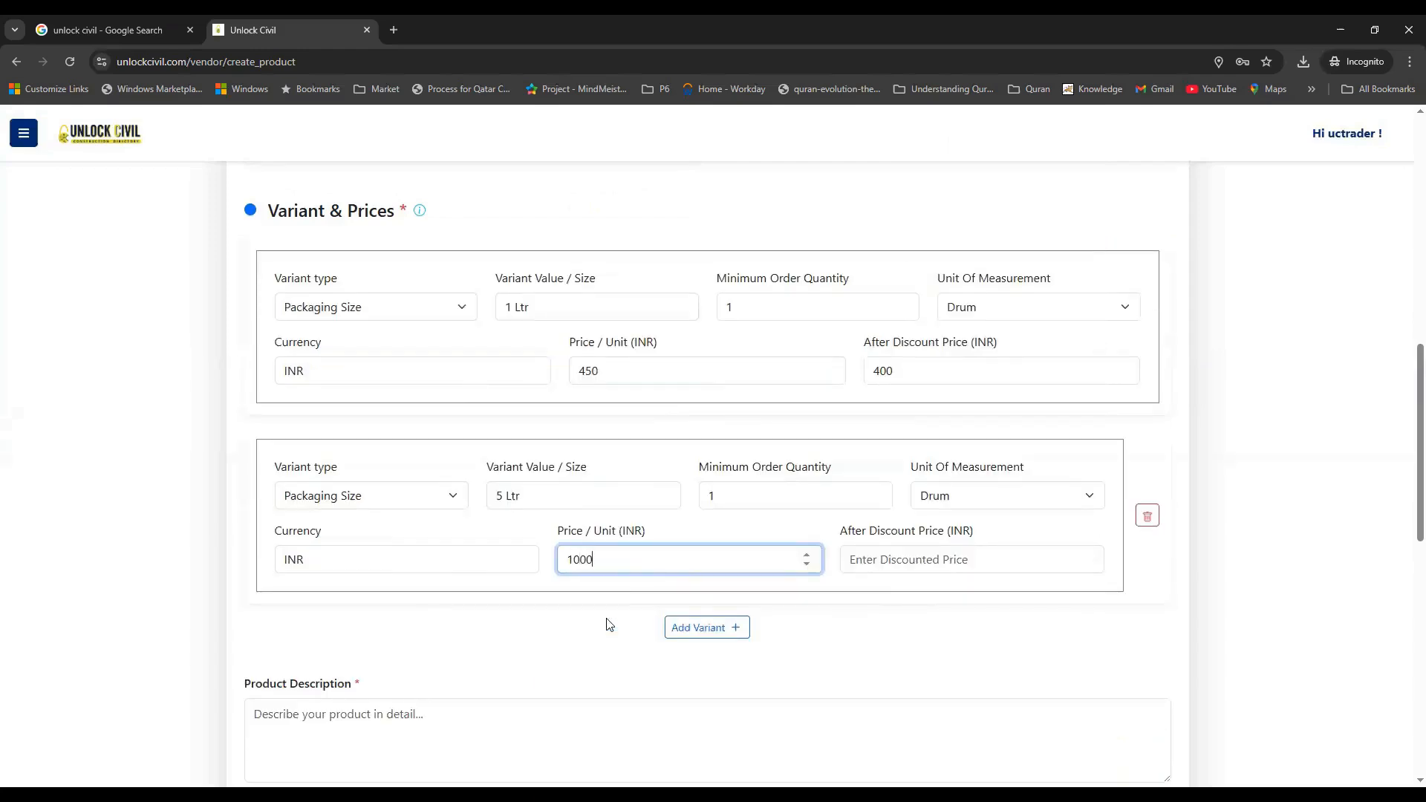
{"action": "left_click", "coordinate": [894, 558]}
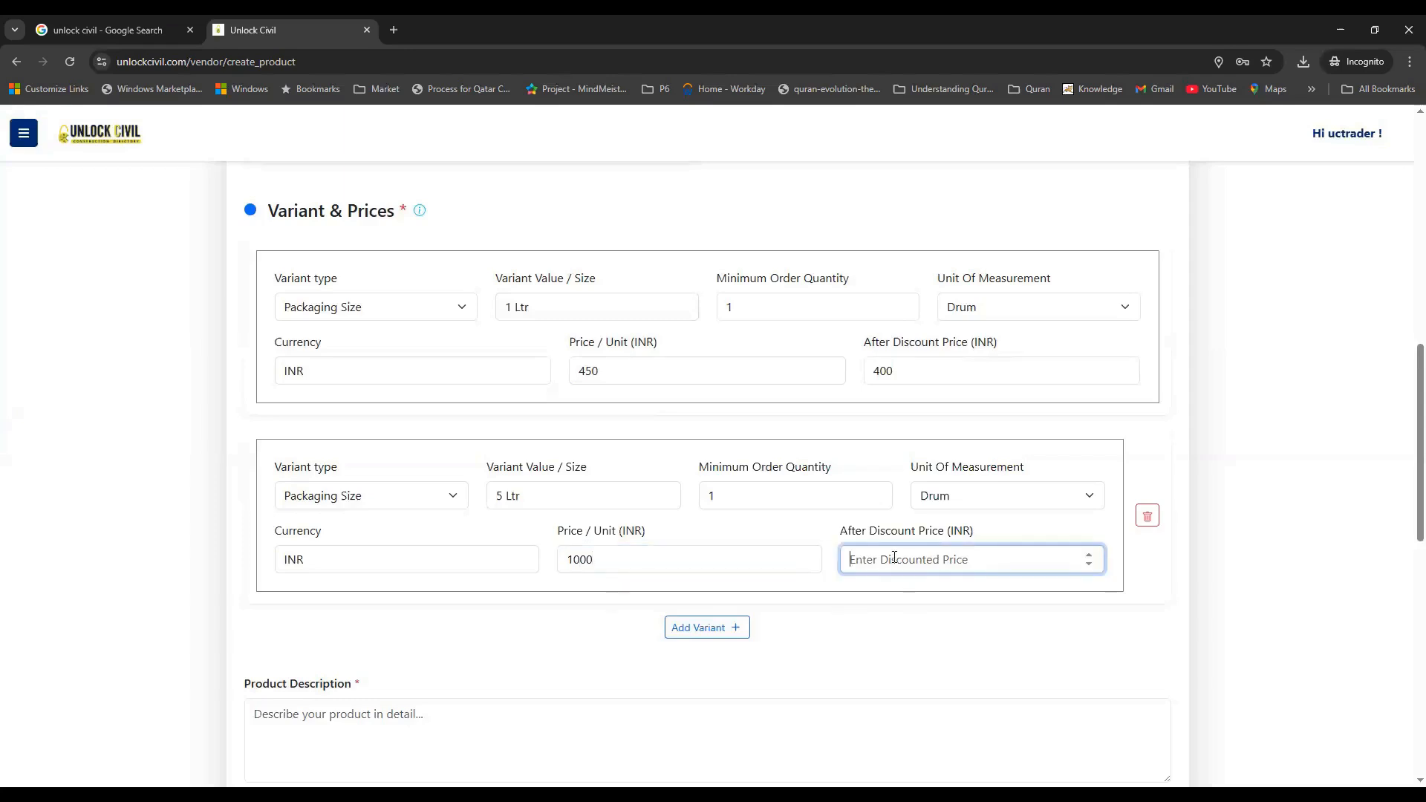
{"action": "type", "text": "950"}
{"action": "left_click", "coordinate": [887, 633]}
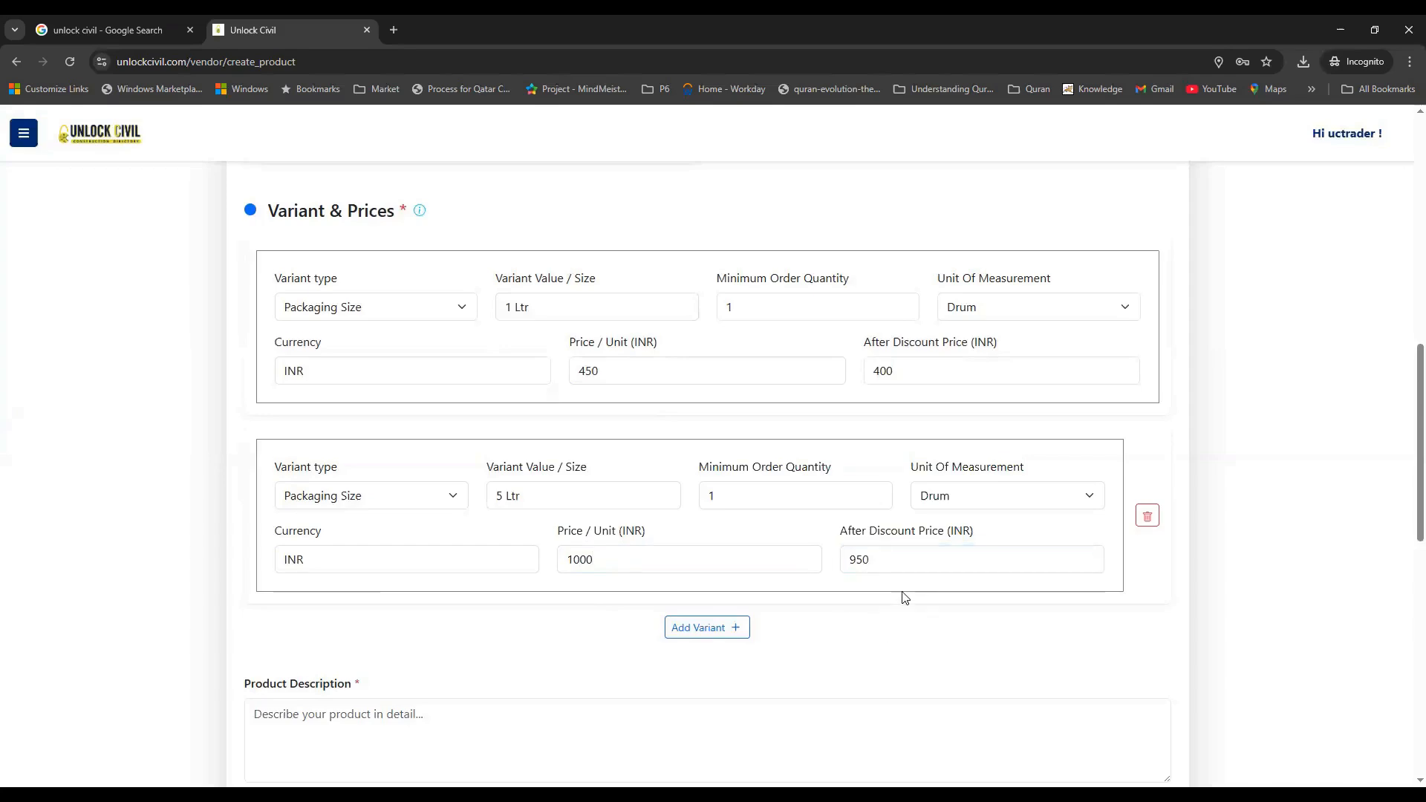
{"action": "scroll", "coordinate": [901, 595], "scroll_direction": "down", "scroll_amount": 3}
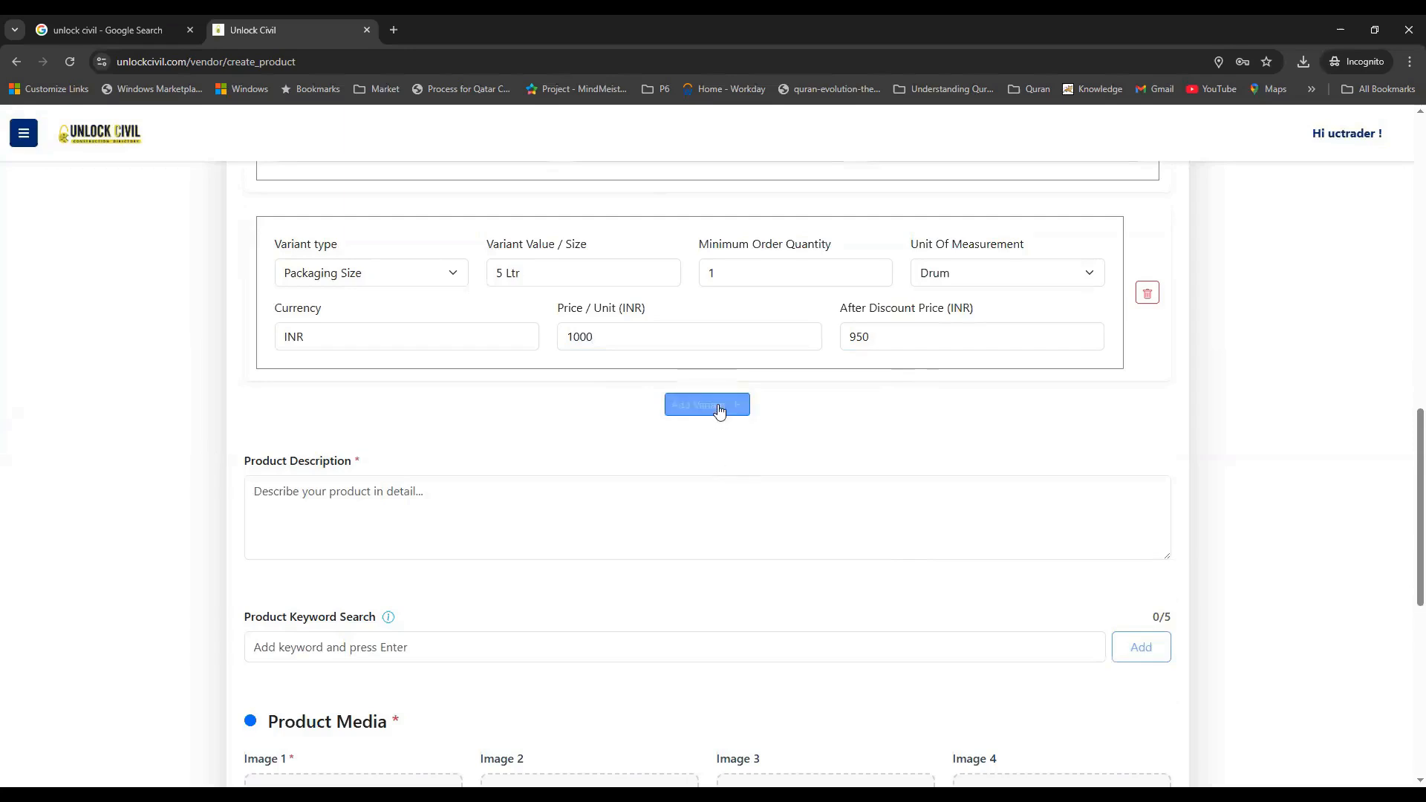
Paste 'This Asian paint imparts a shiny new look to surfaces painted with this finish' as the description
{"action": "scroll", "coordinate": [460, 457], "scroll_direction": "down", "scroll_amount": 1}
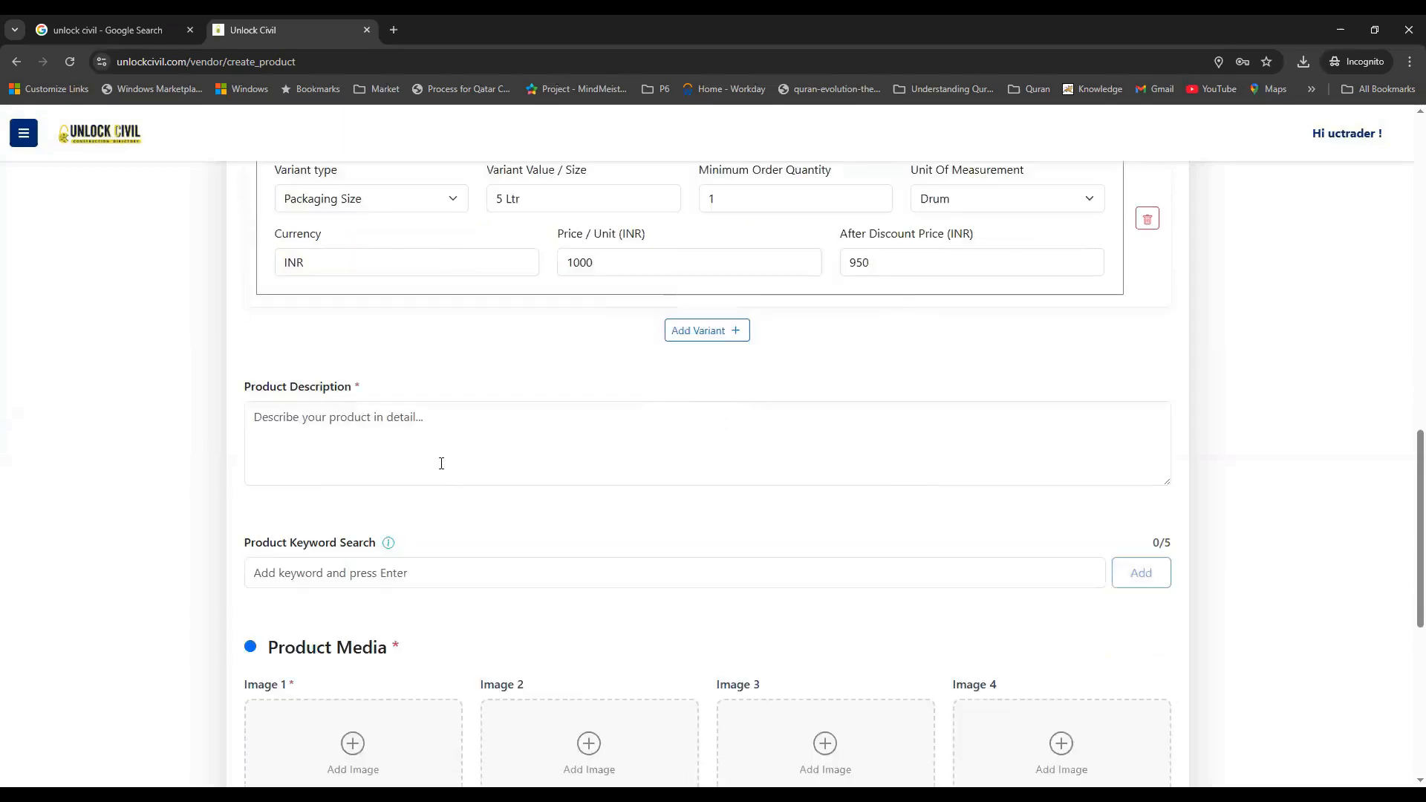
{"action": "left_click", "coordinate": [378, 429]}
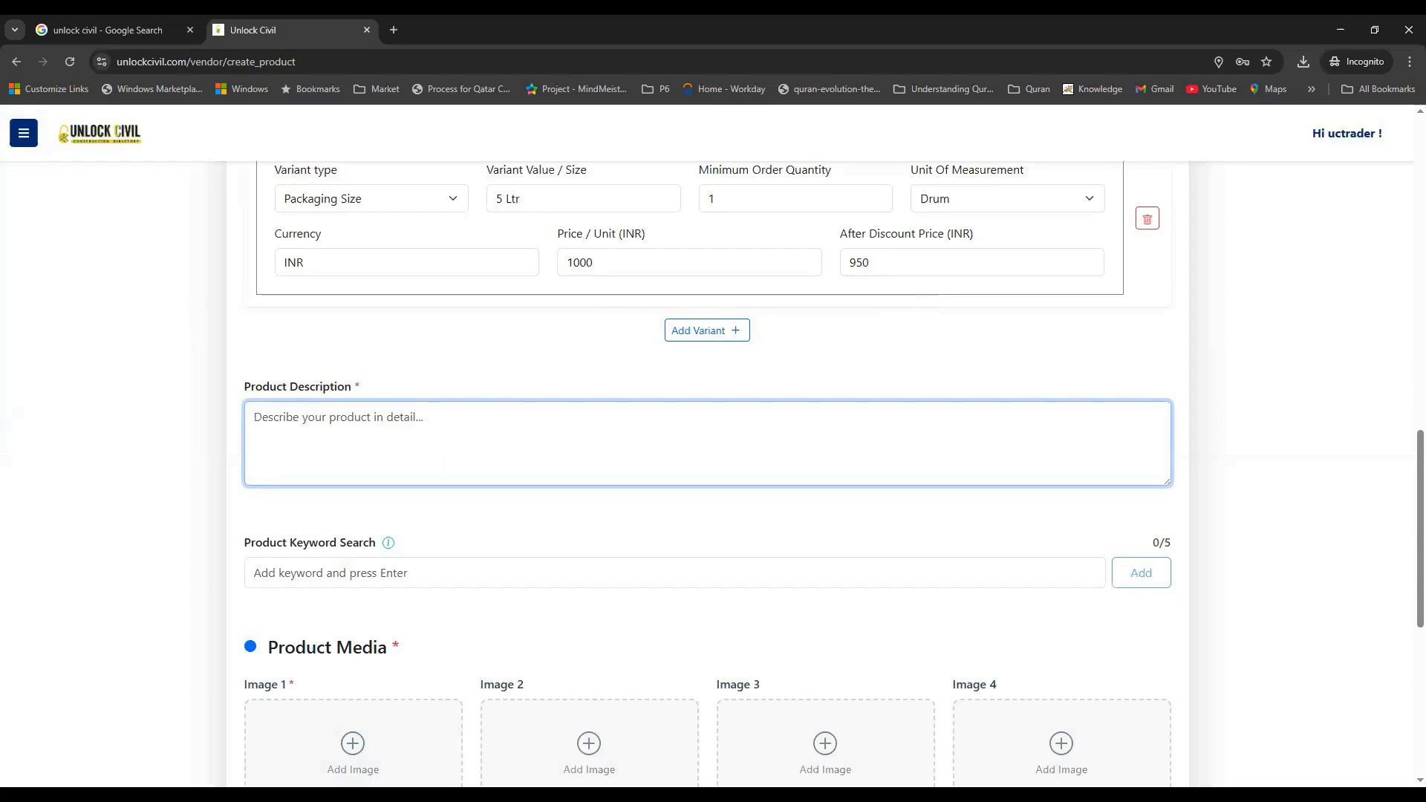
{"action": "type", "text": "This Asian paint imparts a shiny new look to surfaces painted with this finish"}
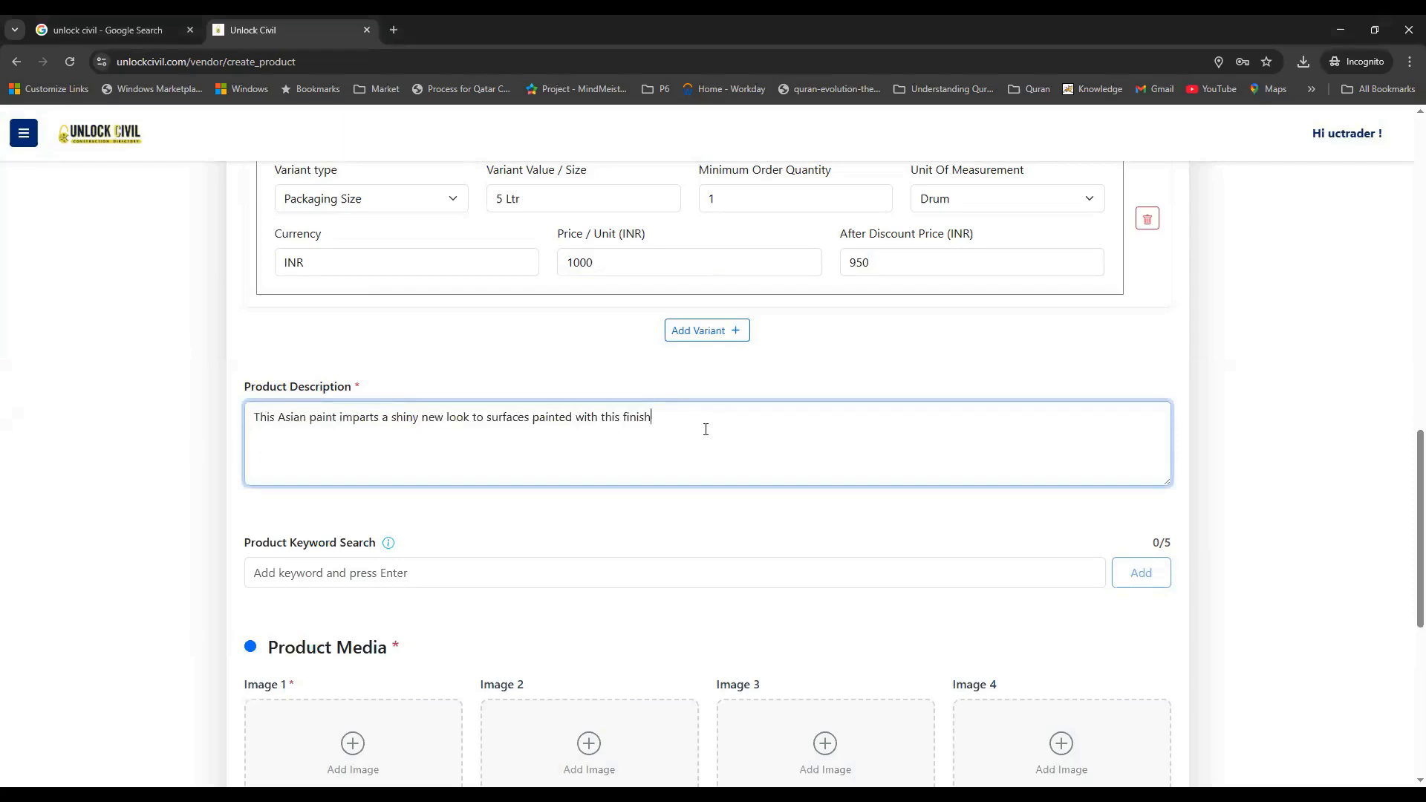
{"action": "mouse_move", "coordinate": [390, 550]}
{"action": "left_click", "coordinate": [361, 575]}
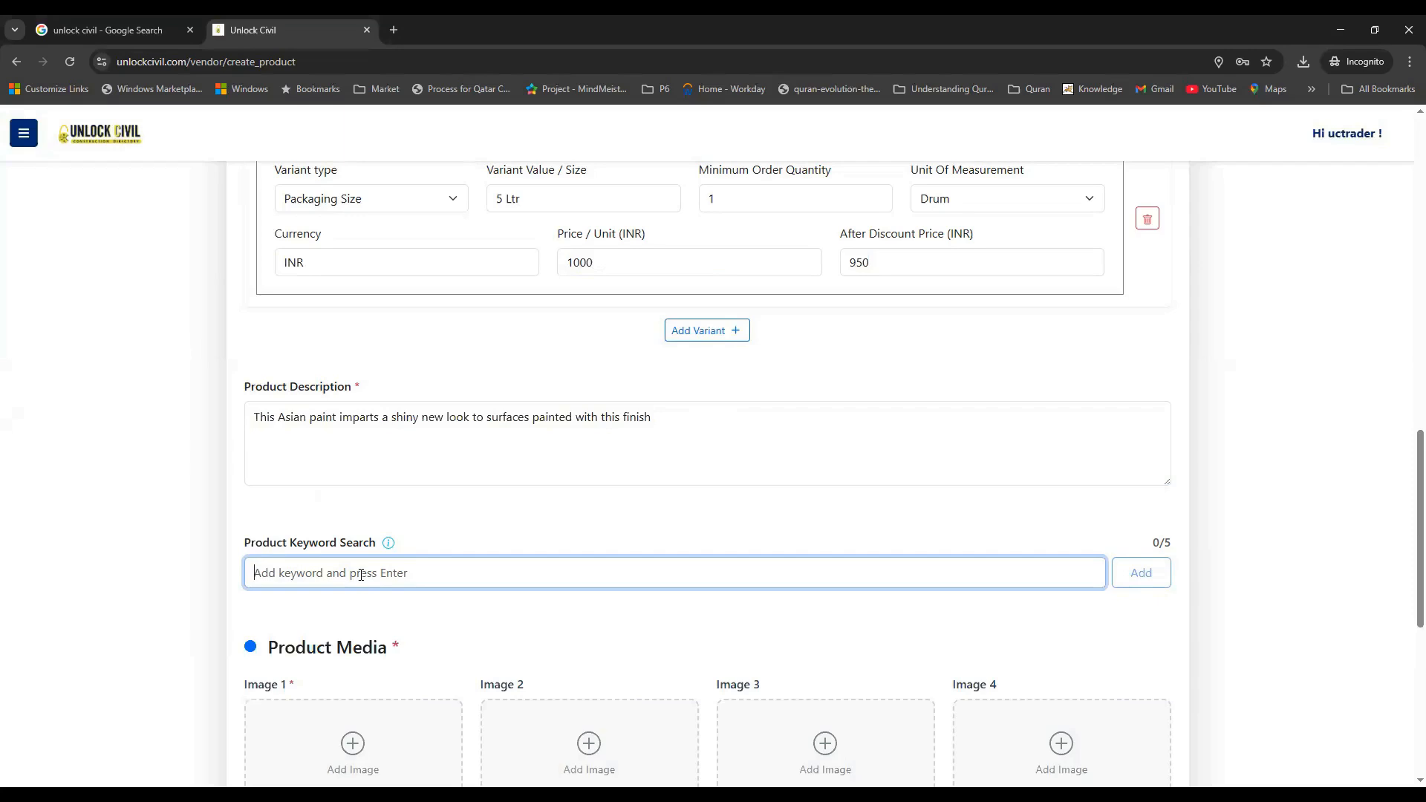
Add the keyword tags Asain Paints, Emulsion Paint and Interior Emulsion
{"action": "type", "text": "Asain P"}
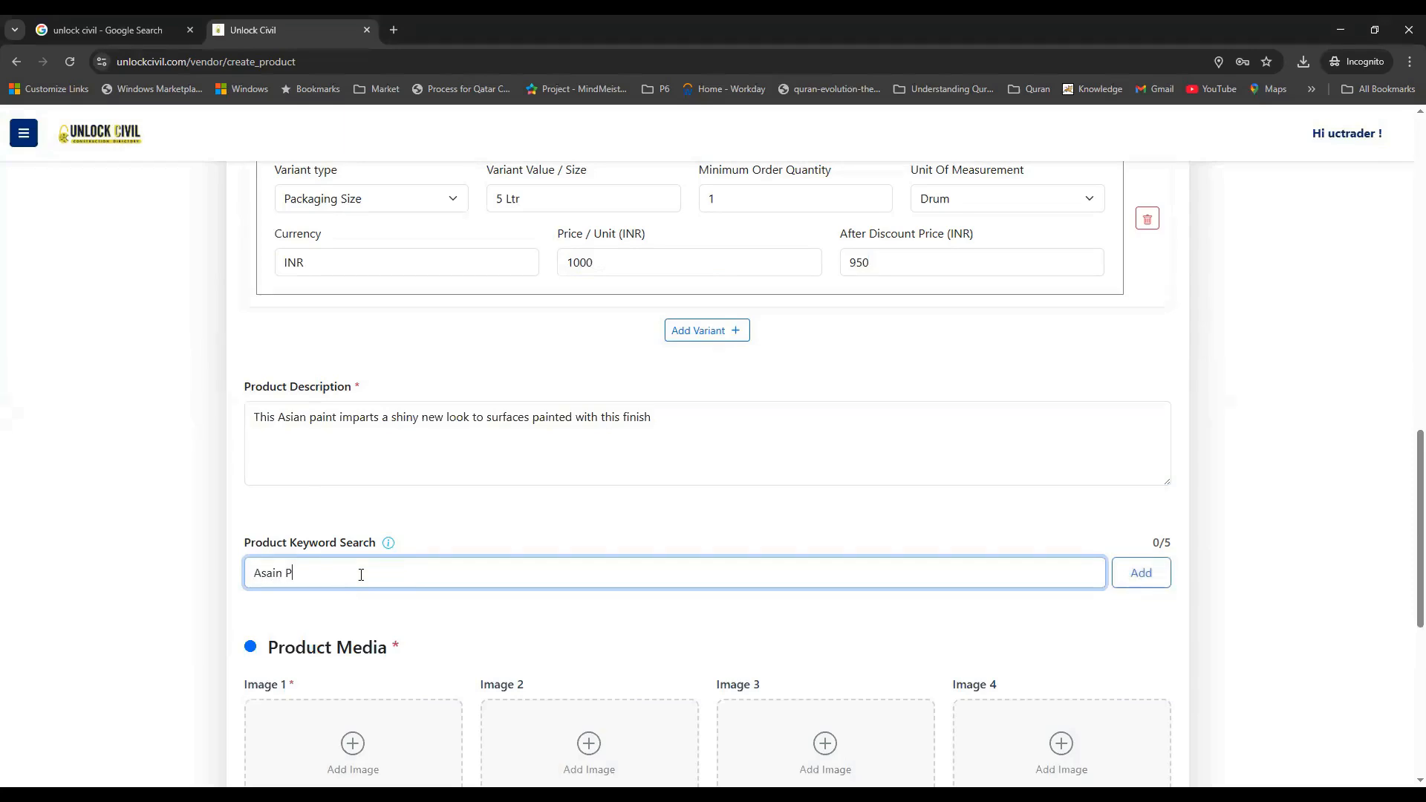
{"action": "type", "text": "aints"}
{"action": "key", "text": "Return"}
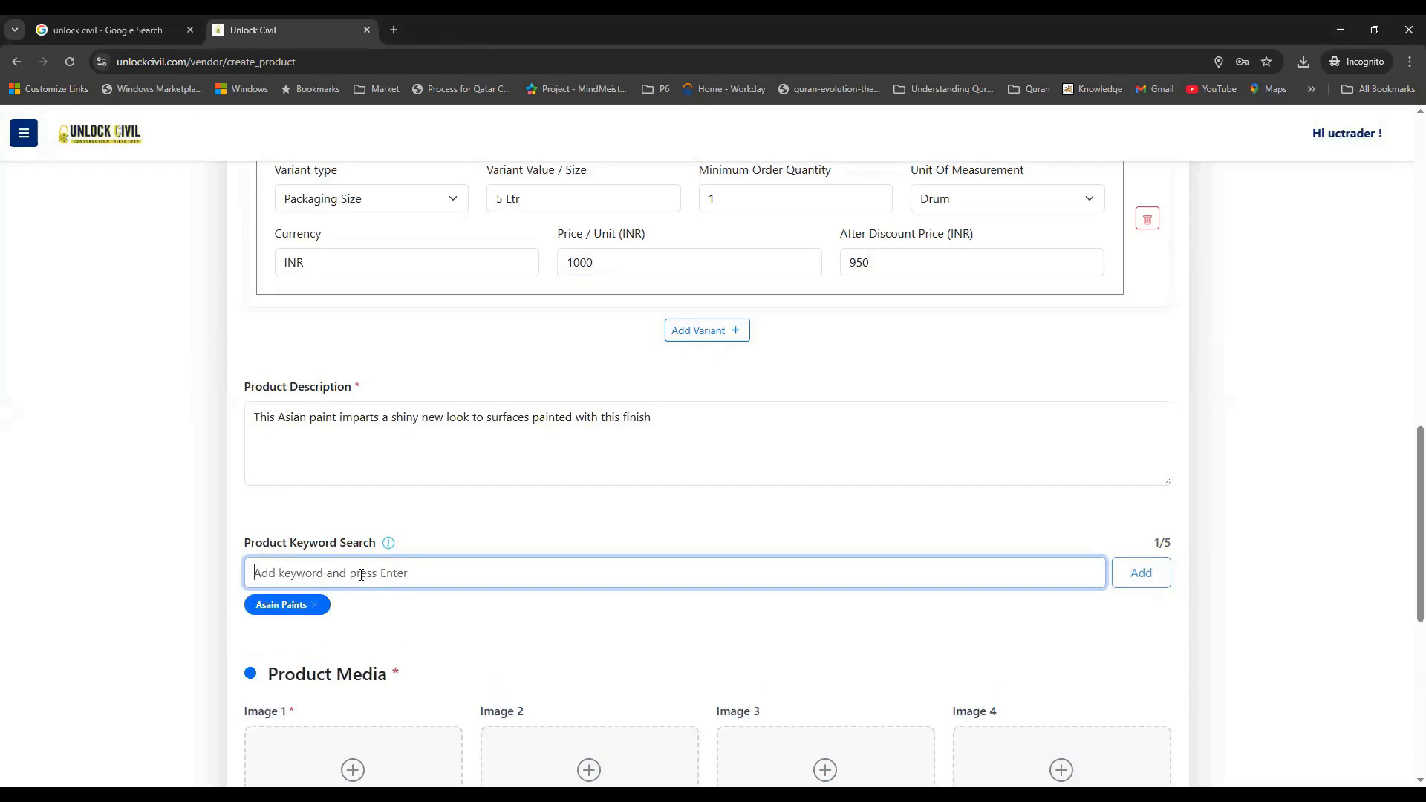
{"action": "type", "text": "Emulsion Paint"}
{"action": "key", "text": "Return"}
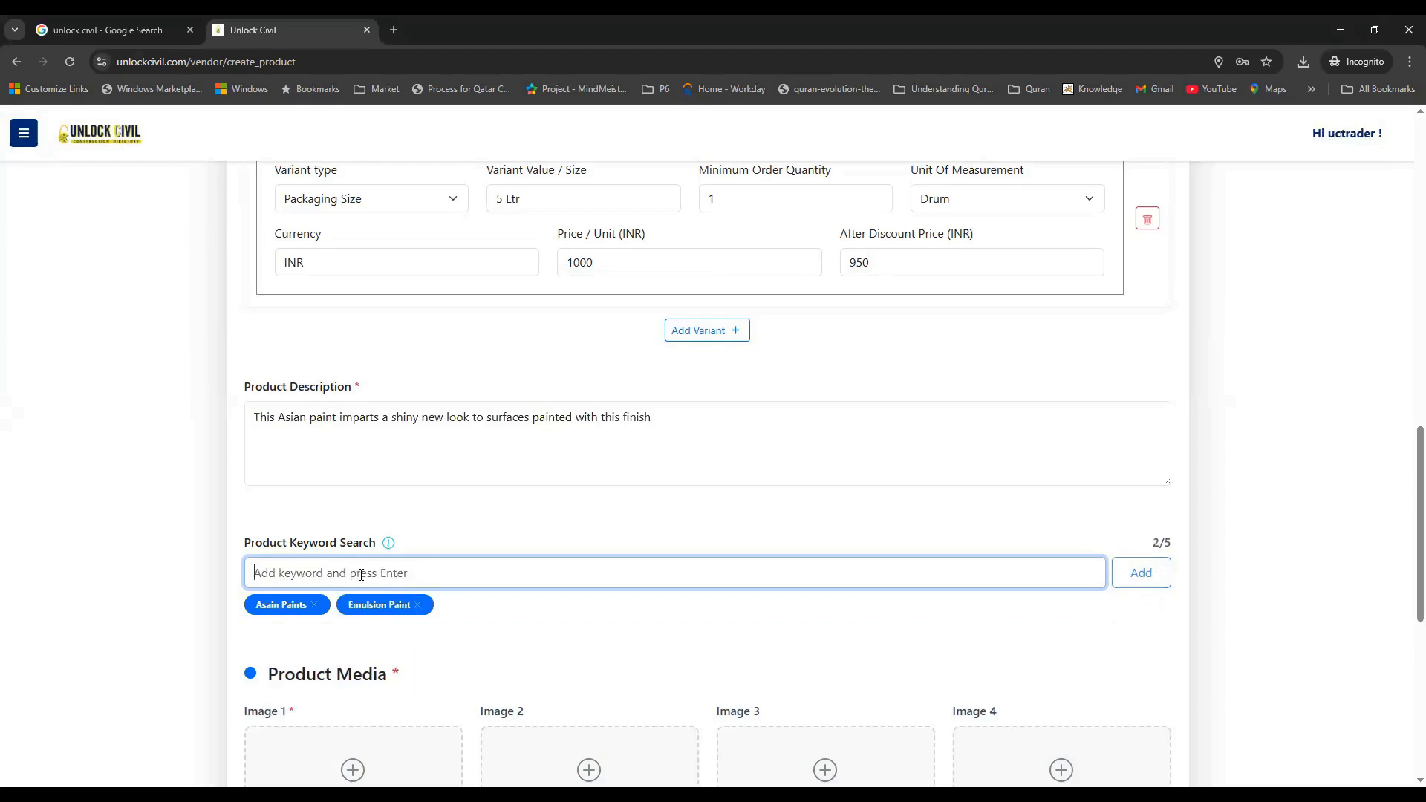
{"action": "type", "text": "Interior Emulsion"}
{"action": "key", "text": "Return"}
{"action": "scroll", "coordinate": [1083, 505], "scroll_direction": "down", "scroll_amount": 1}
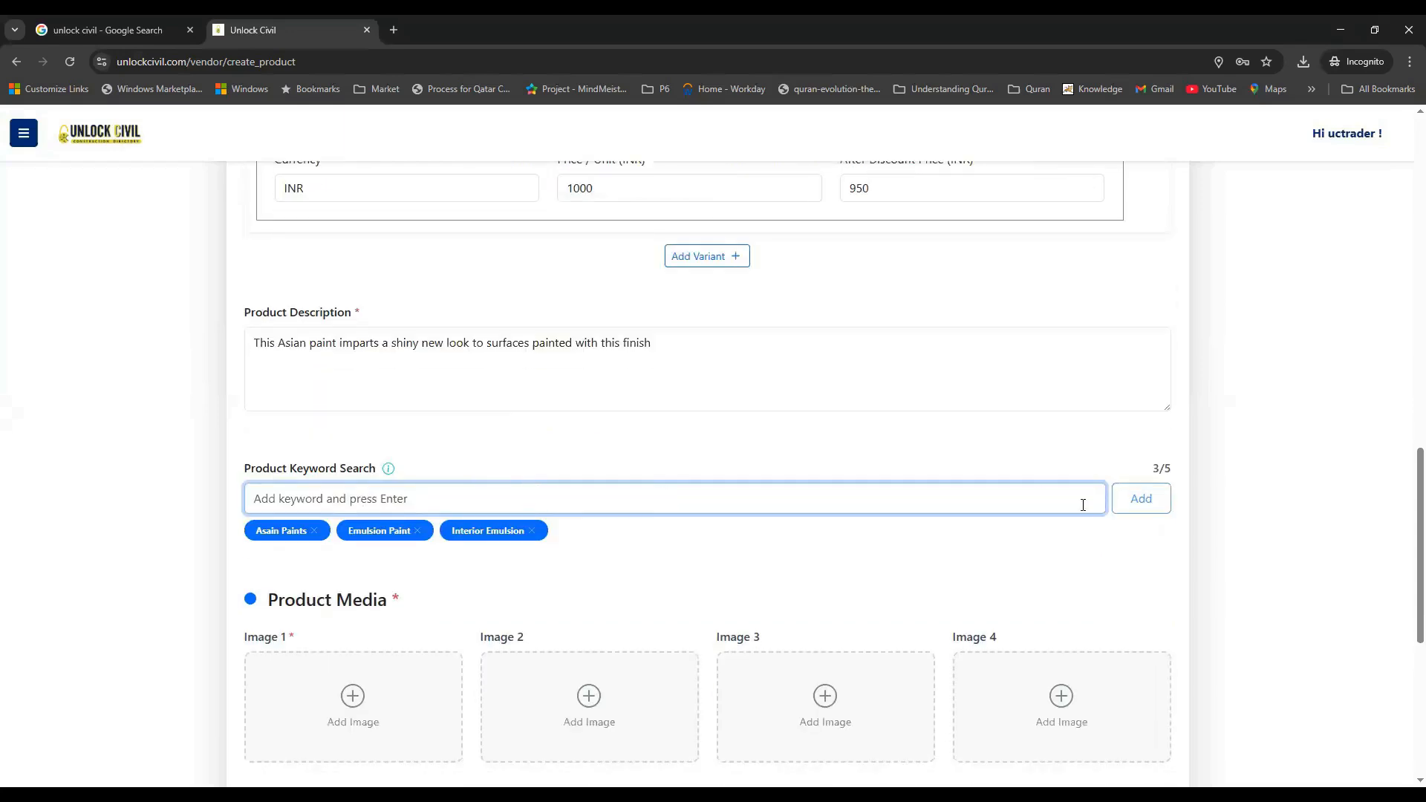
{"action": "scroll", "coordinate": [630, 520], "scroll_direction": "down", "scroll_amount": 1}
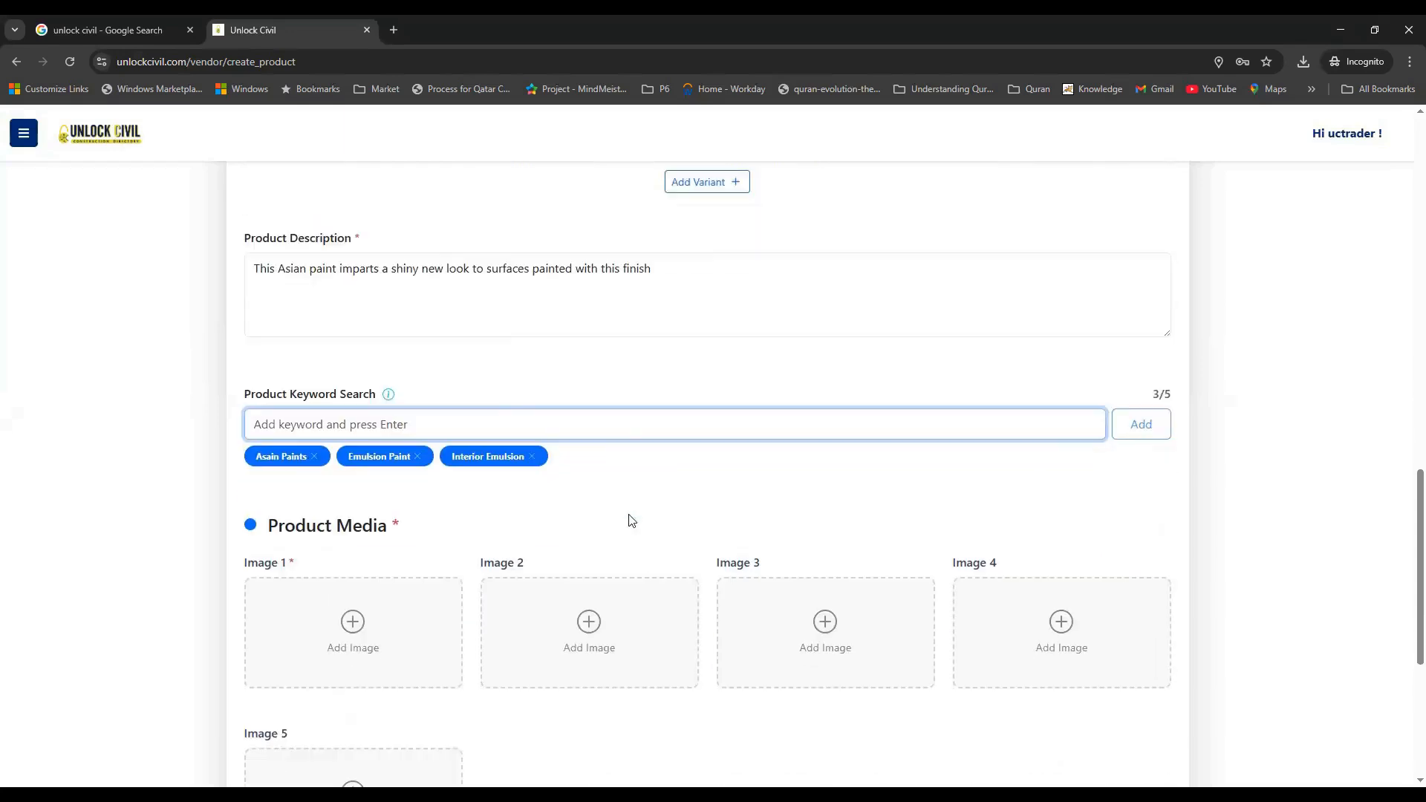
Upload the Paint 23 photo as Image 1 in Product Media
{"action": "left_click_drag", "start_coordinate": [401, 530], "coordinate": [283, 529]}
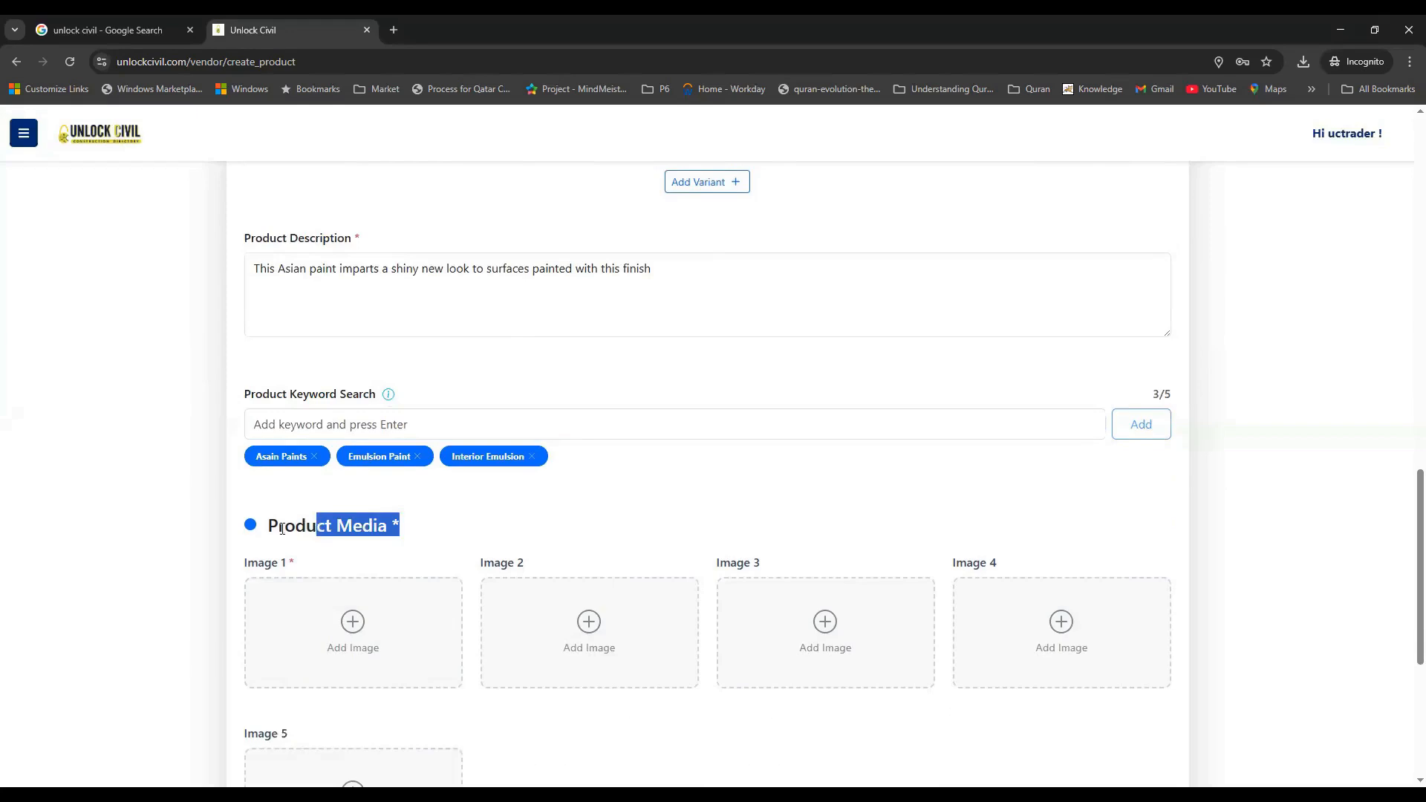
{"action": "left_click", "coordinate": [282, 528]}
{"action": "scroll", "coordinate": [354, 478], "scroll_direction": "down", "scroll_amount": 2}
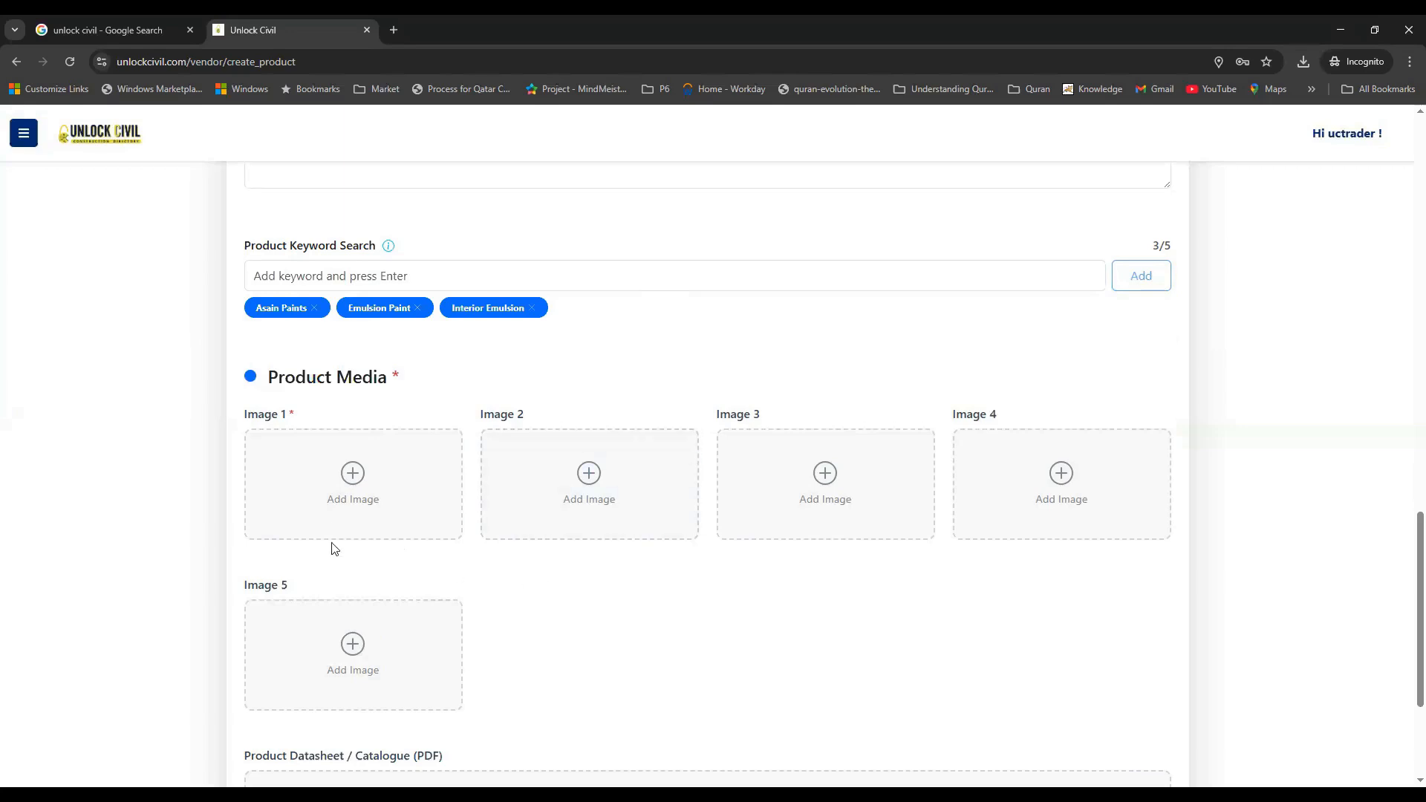
{"action": "left_click", "coordinate": [352, 476]}
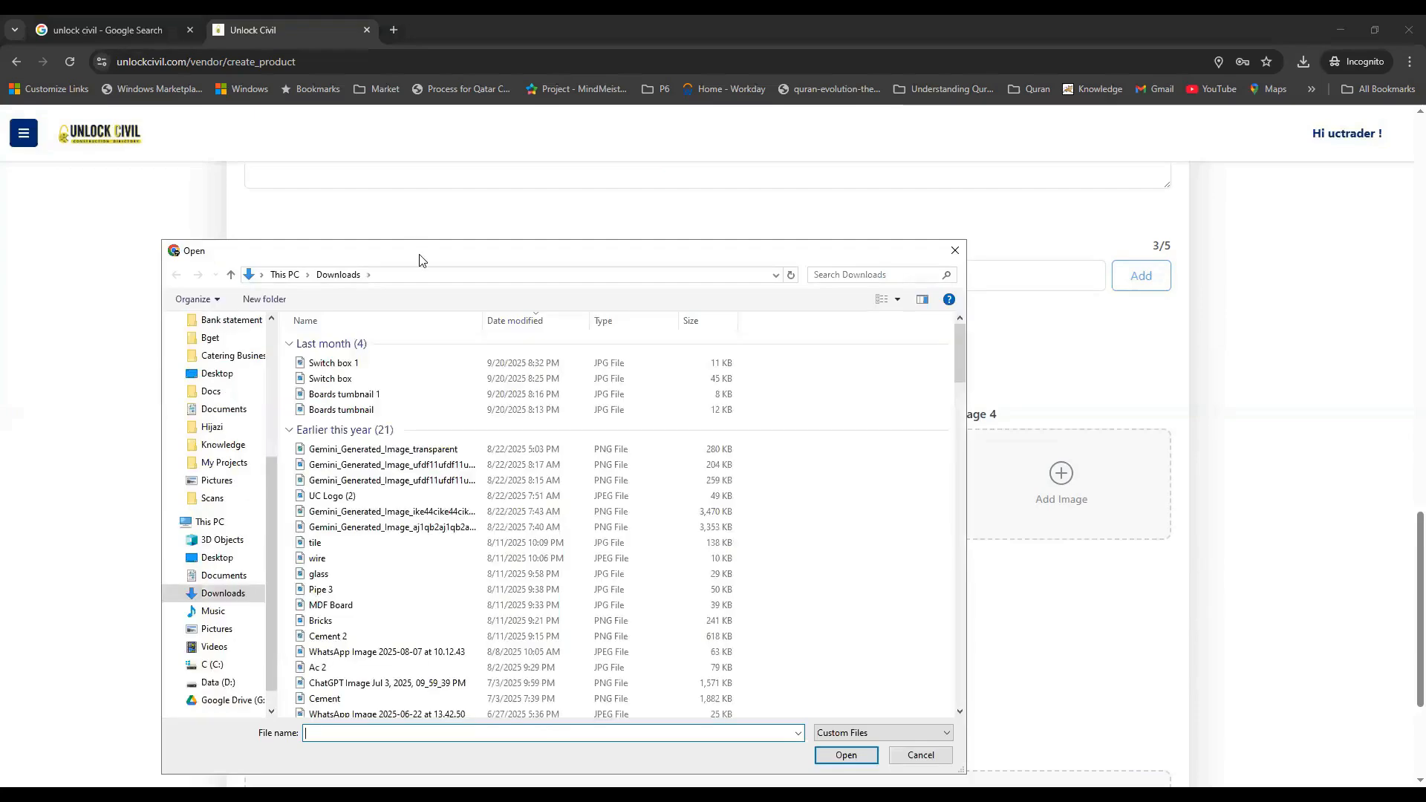
{"action": "left_click_drag", "start_coordinate": [420, 258], "coordinate": [427, 223]}
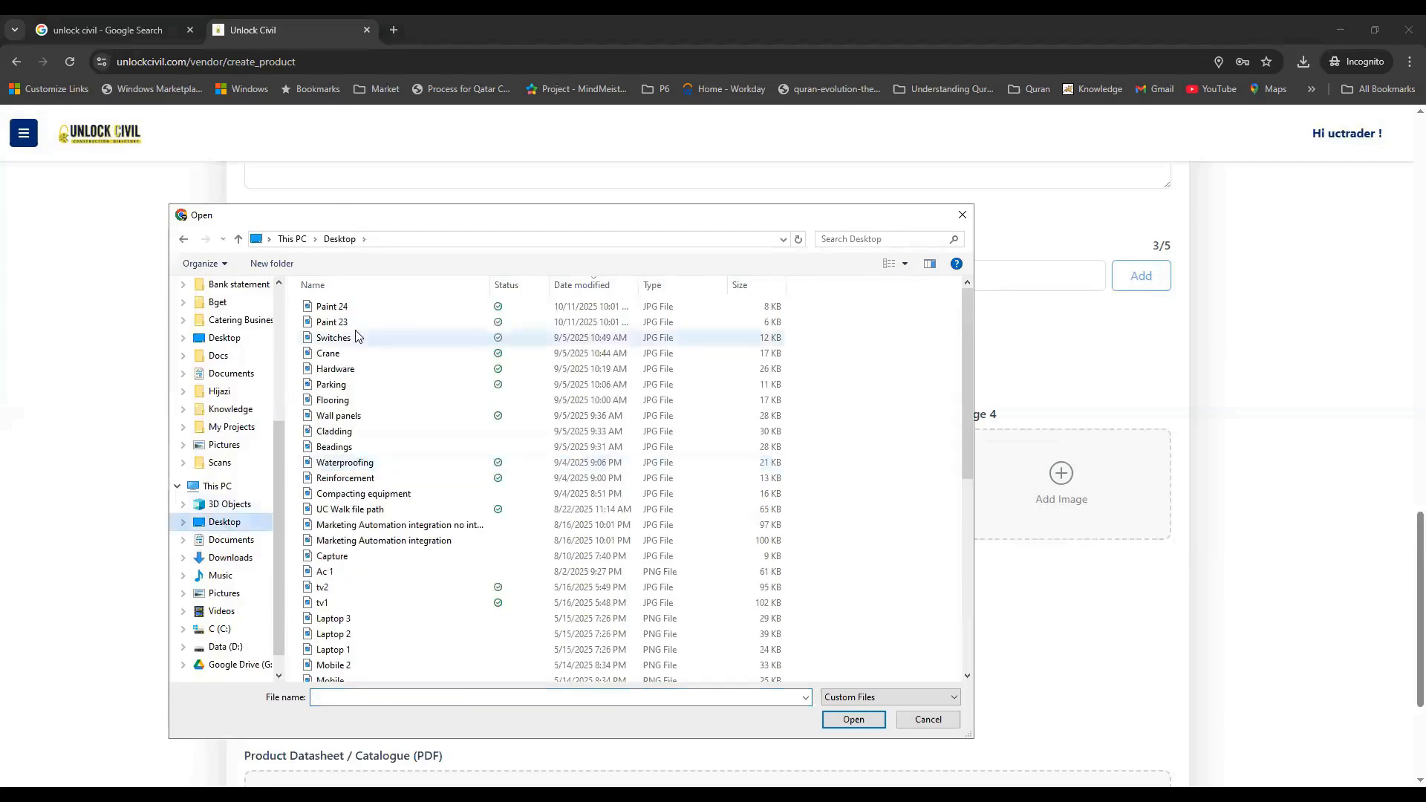
{"action": "double_click", "coordinate": [345, 329]}
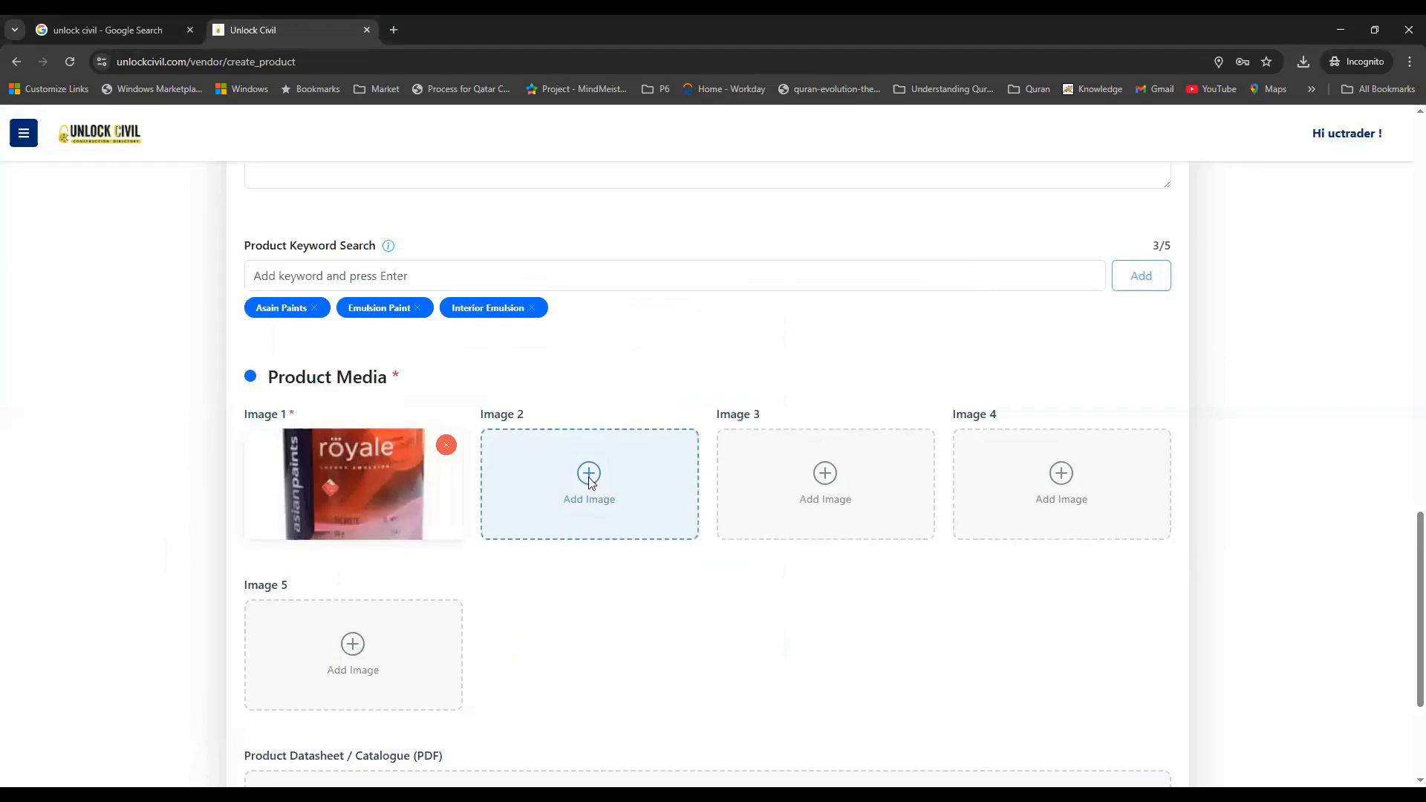
Upload the Paint 24 photo as Image 2
{"action": "left_click", "coordinate": [589, 479]}
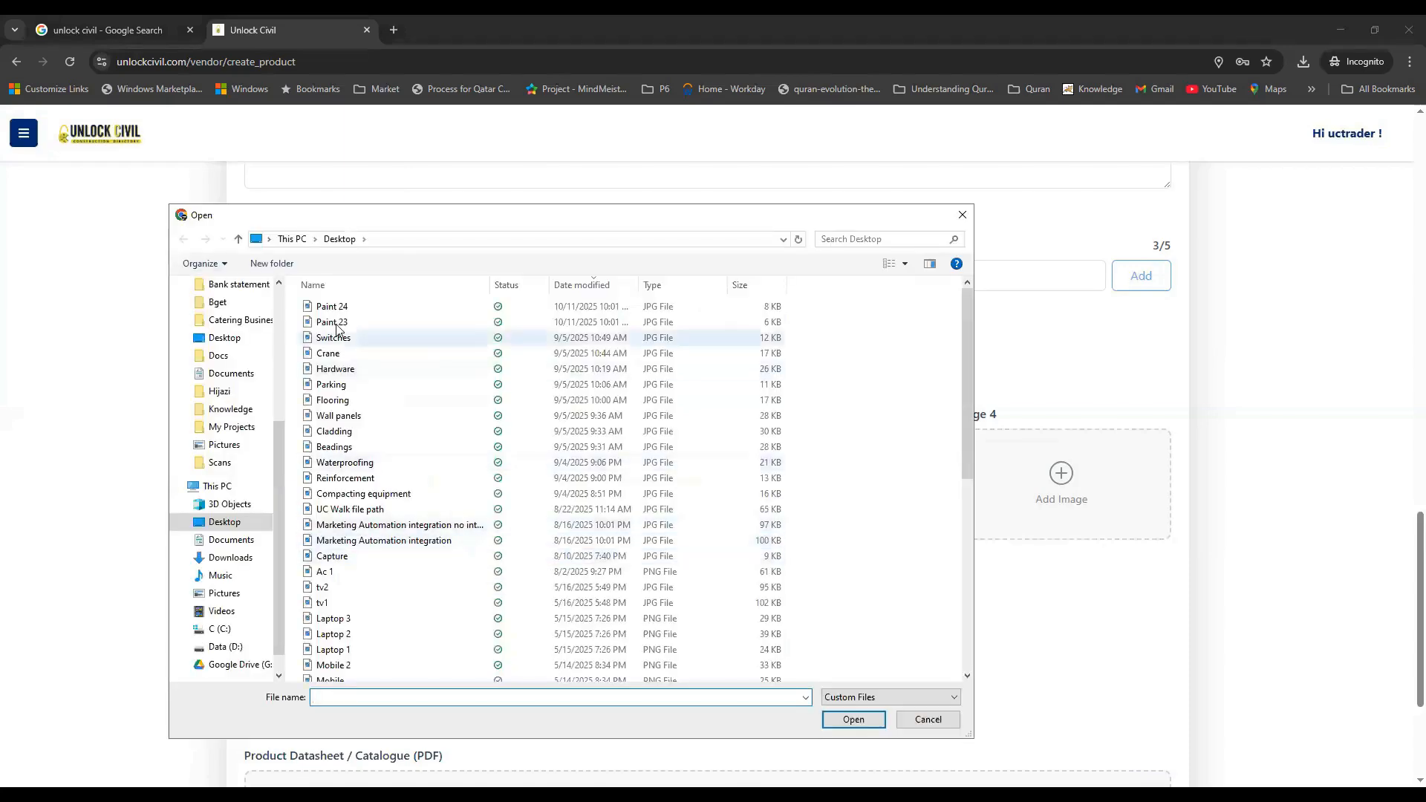
{"action": "left_click", "coordinate": [338, 308]}
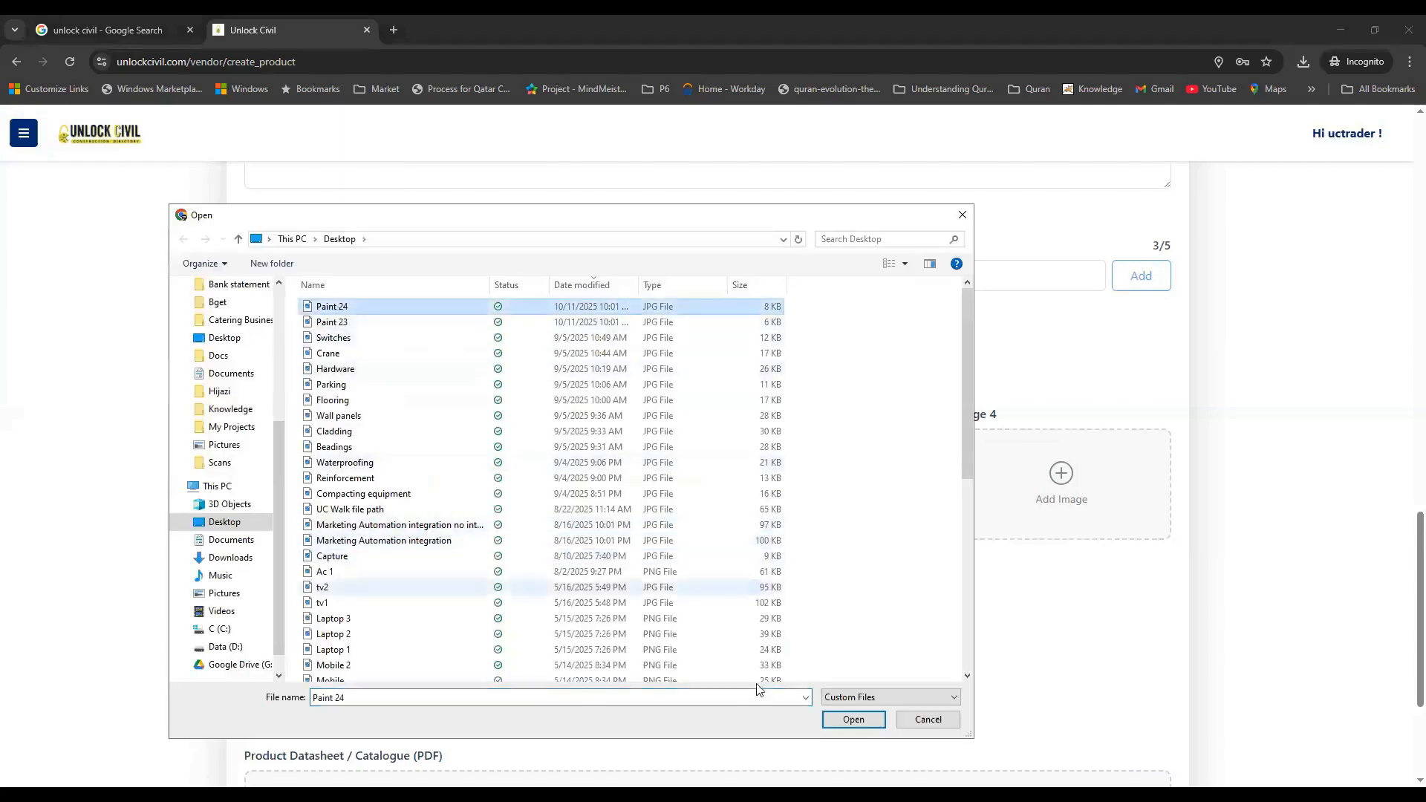
{"action": "left_click", "coordinate": [853, 719]}
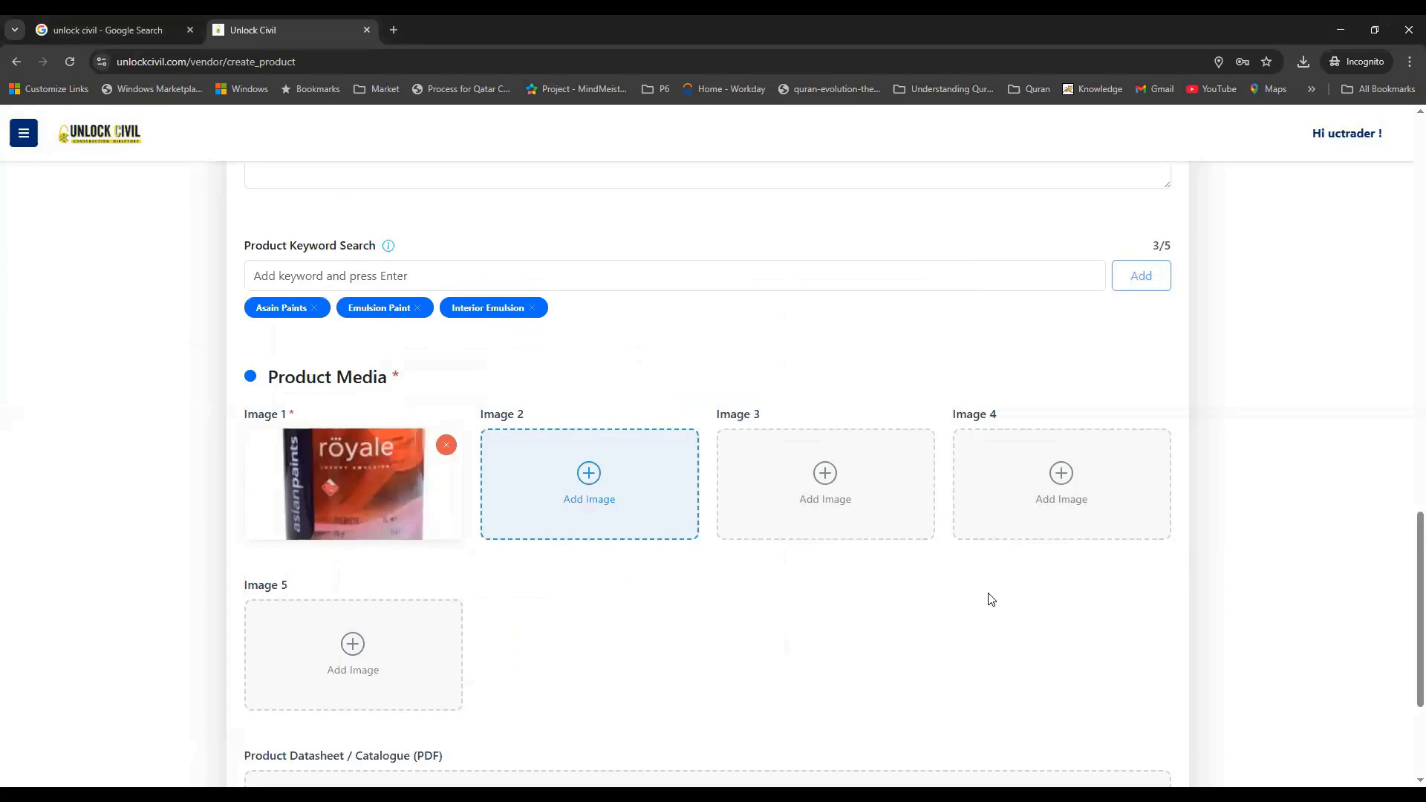
{"action": "scroll", "coordinate": [992, 598], "scroll_direction": "down", "scroll_amount": 3}
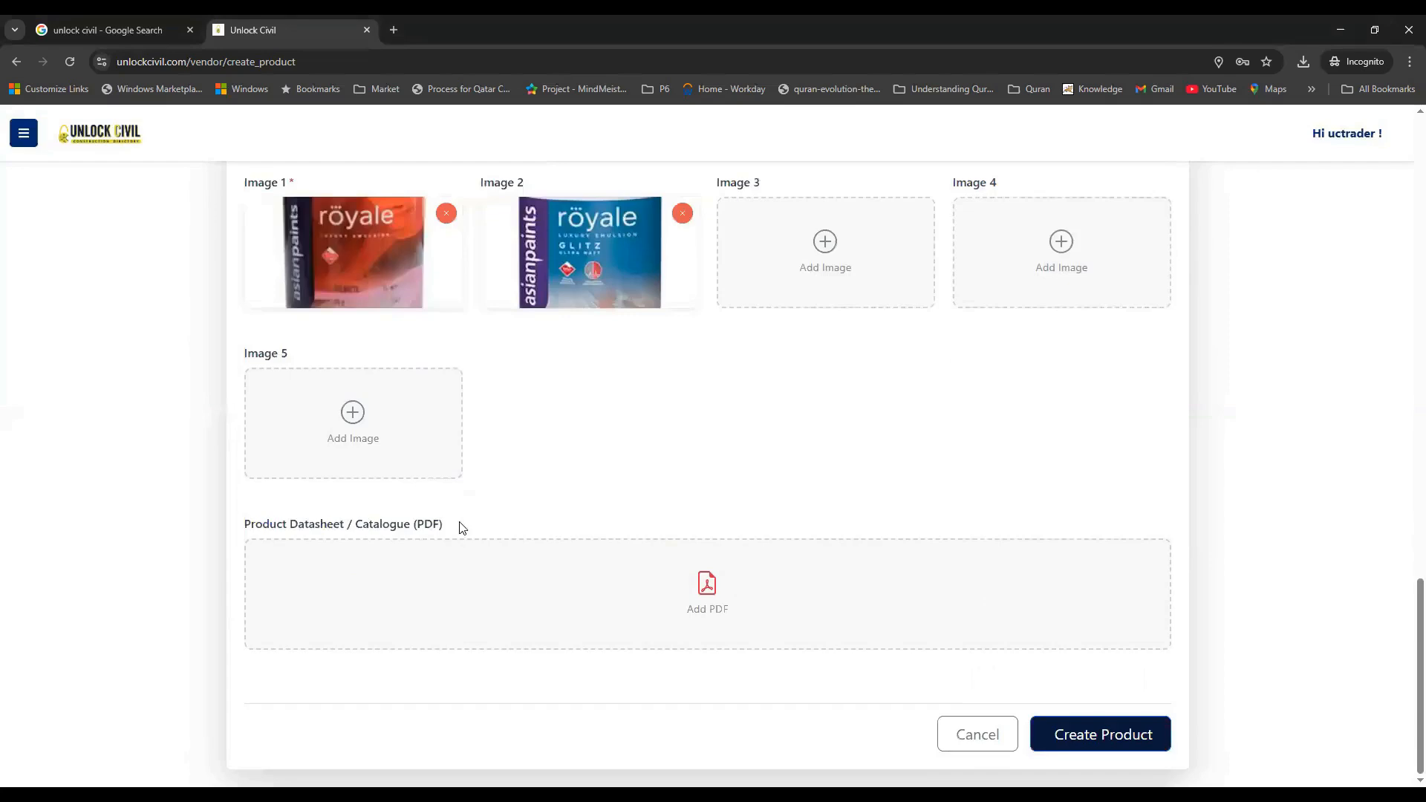
Attach the PDF 'UC Team Performance Tracker dt 11 Sep 25' as the product datasheet
{"action": "left_click_drag", "start_coordinate": [461, 528], "coordinate": [245, 525]}
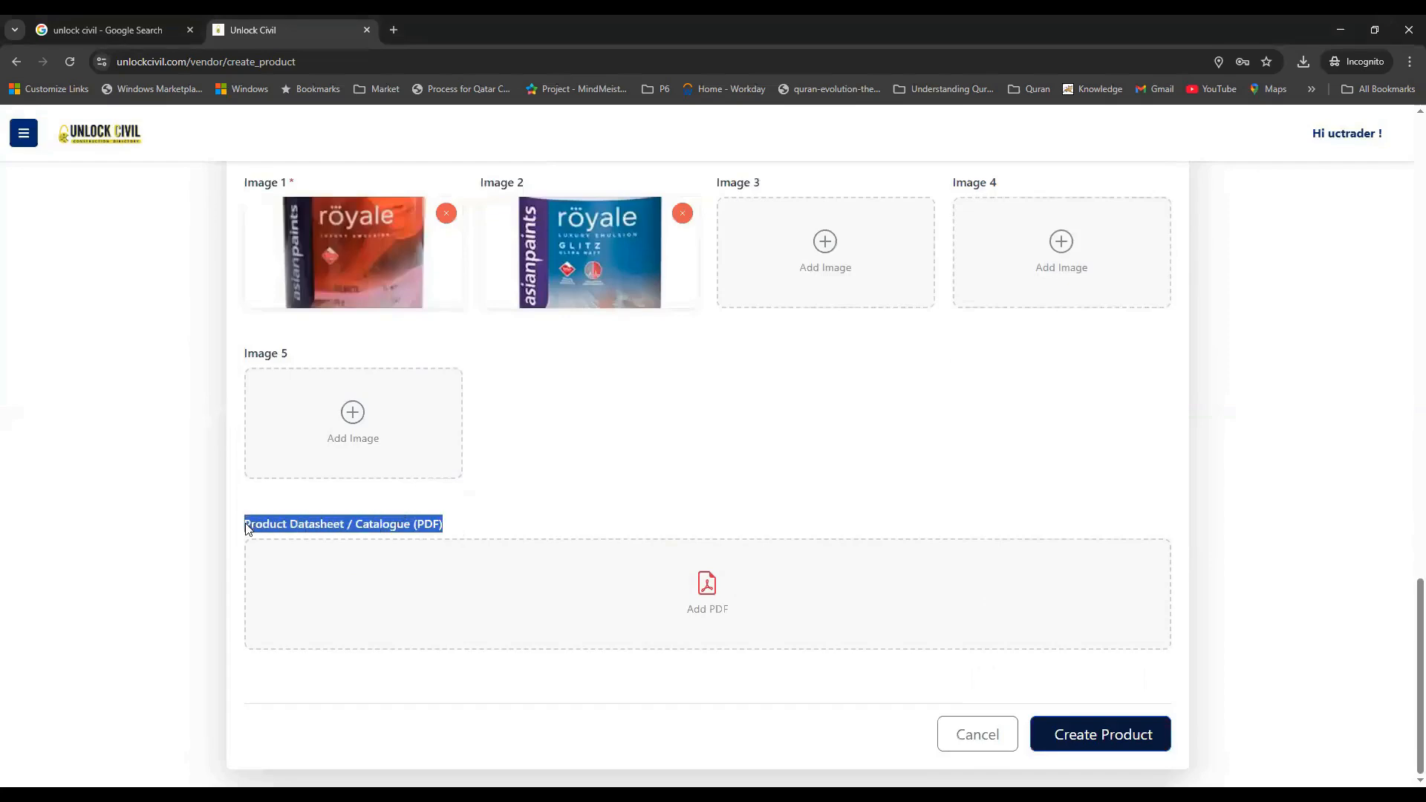
{"action": "left_click", "coordinate": [743, 494]}
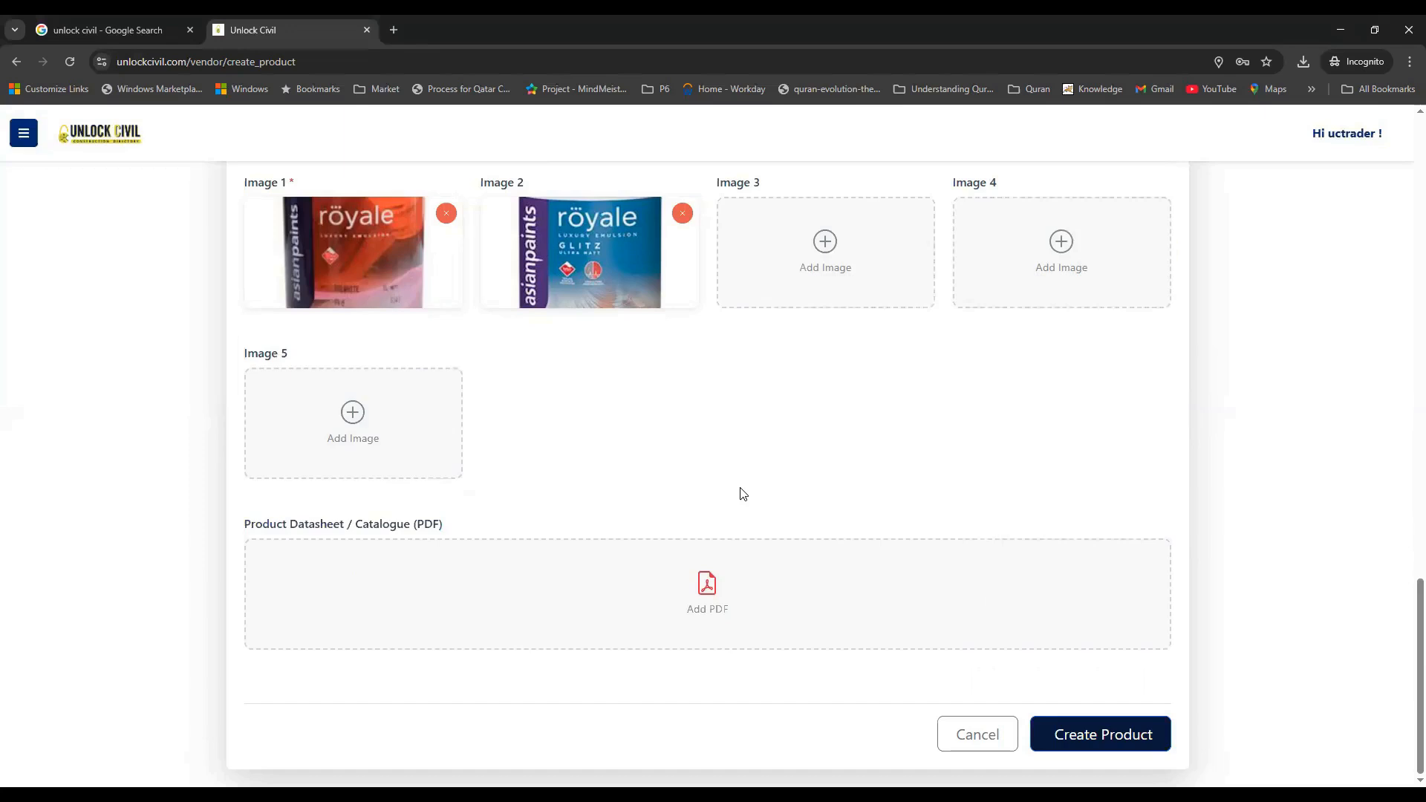
{"action": "left_click", "coordinate": [712, 592]}
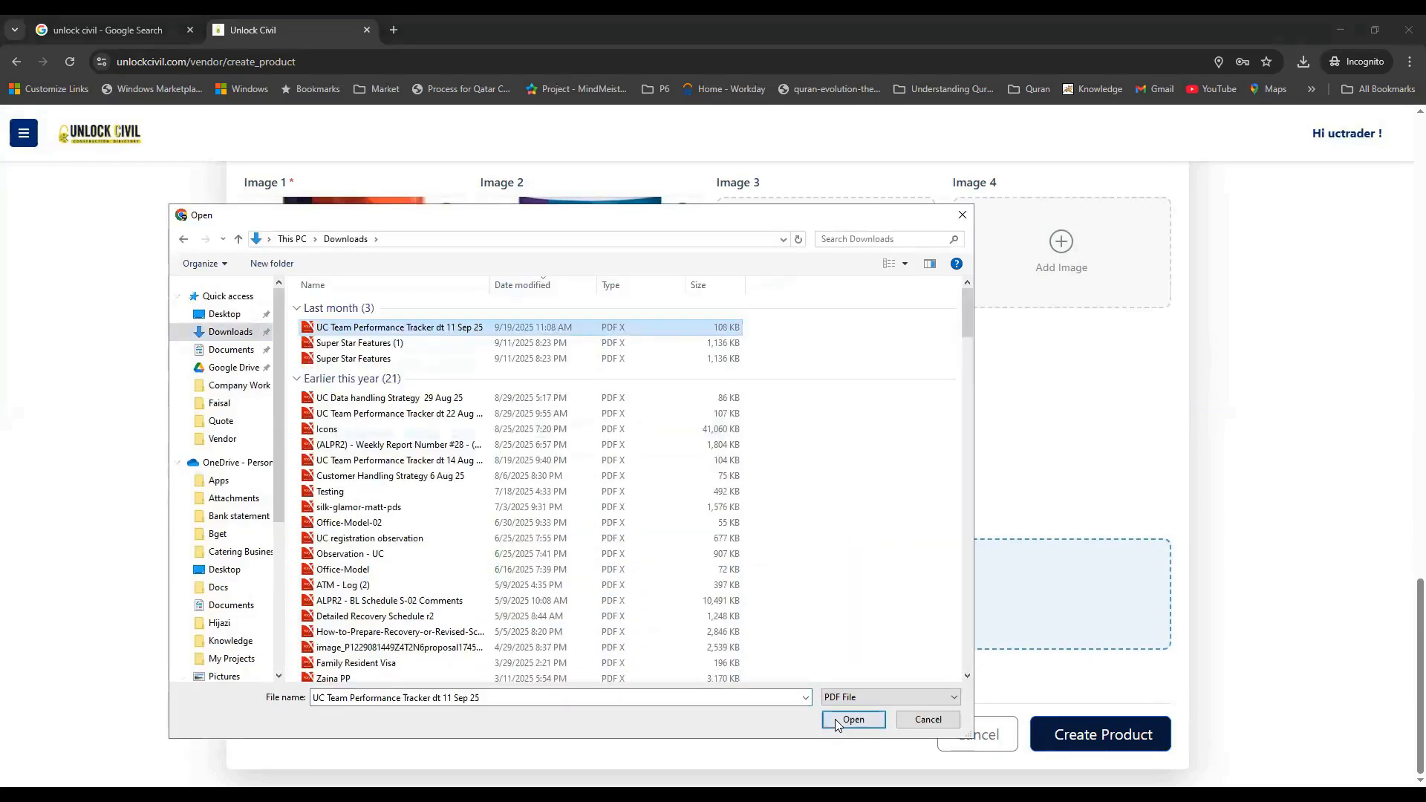
{"action": "left_click", "coordinate": [835, 719]}
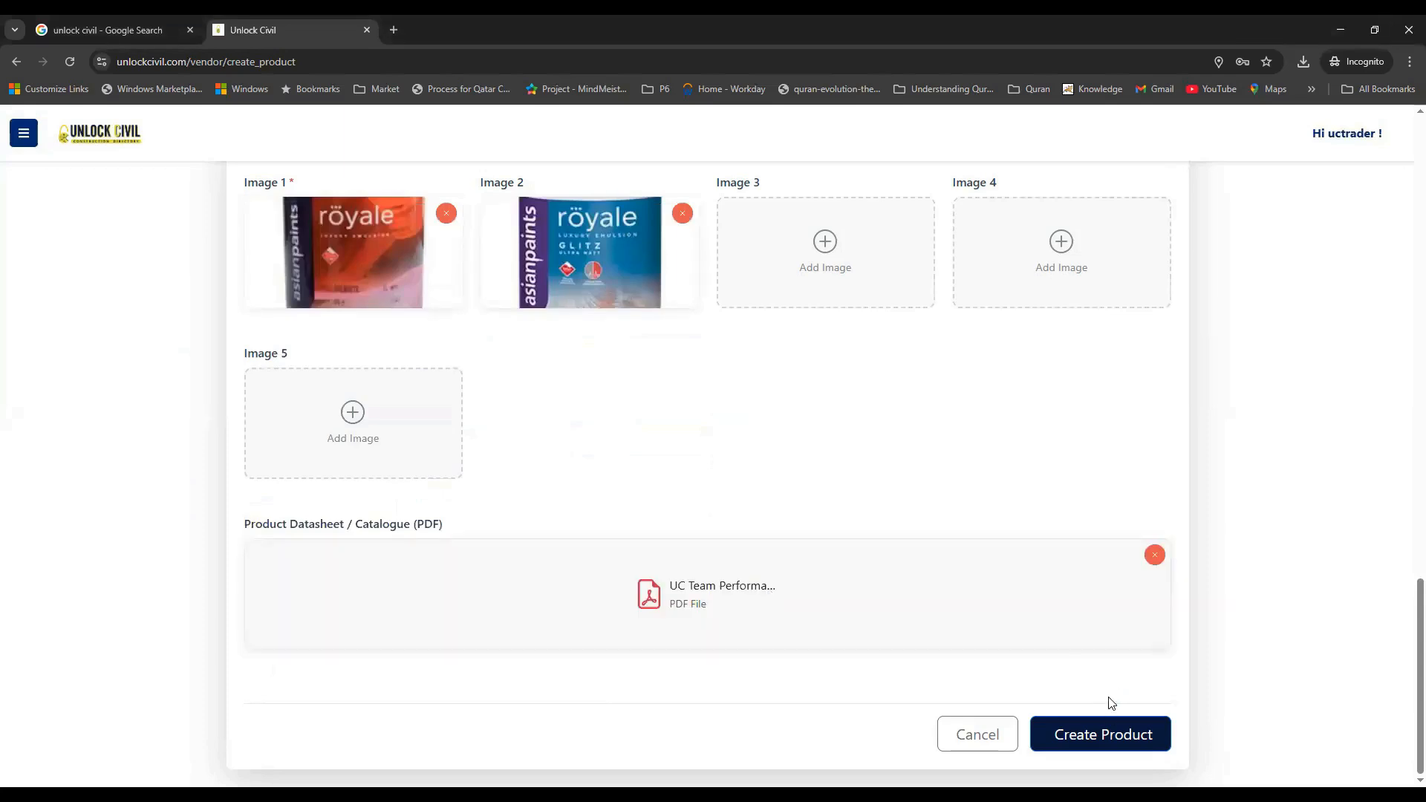
Submit the completed paint listing with its two priced variants, images and PDF via Create Product
{"action": "left_click", "coordinate": [1091, 742]}
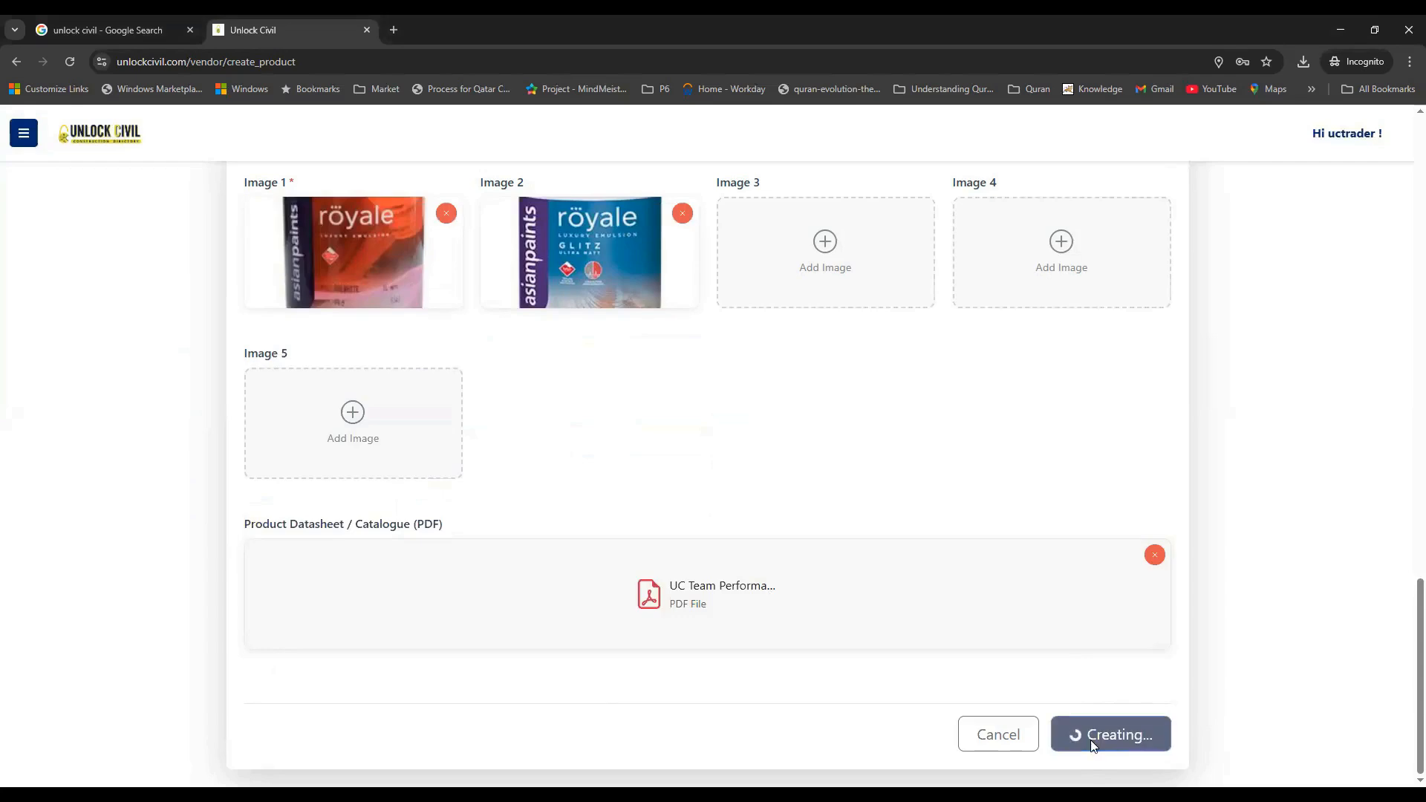